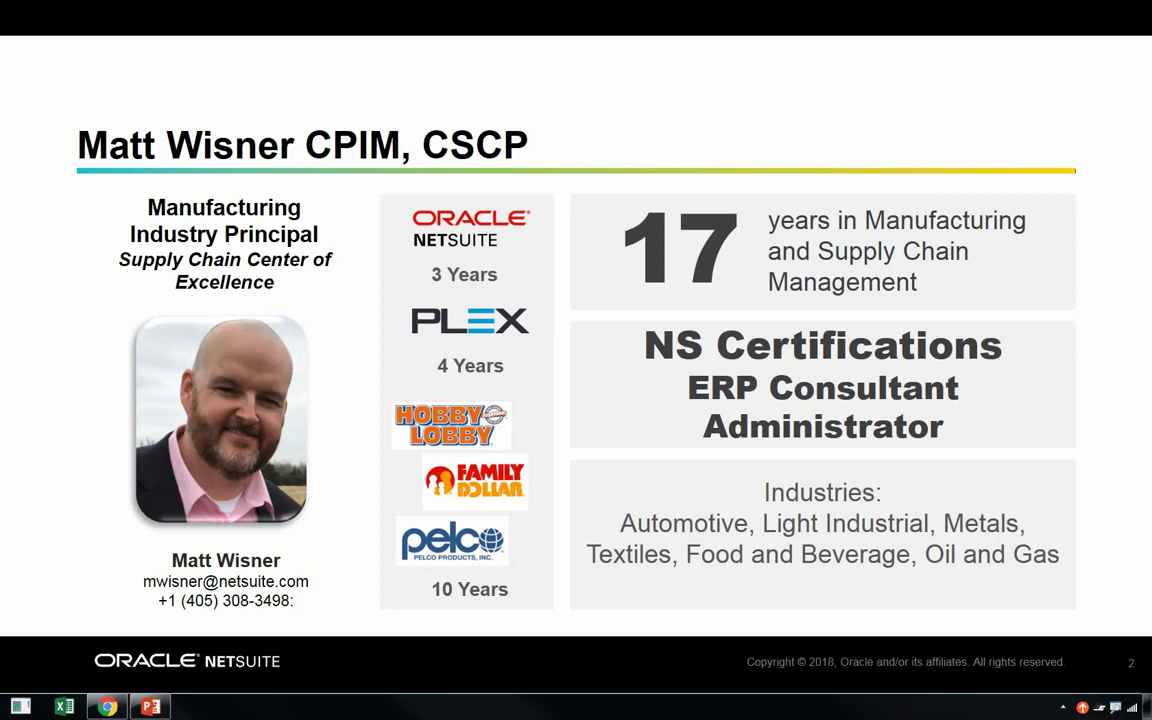
key("Right")
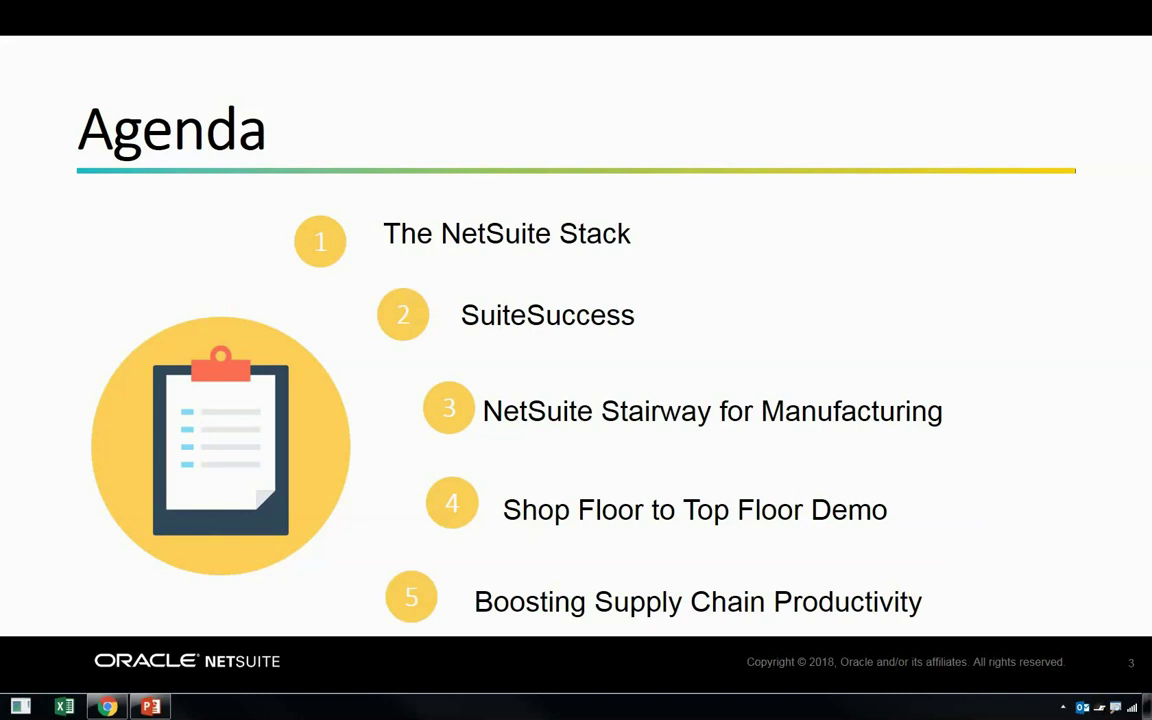
key("Right")
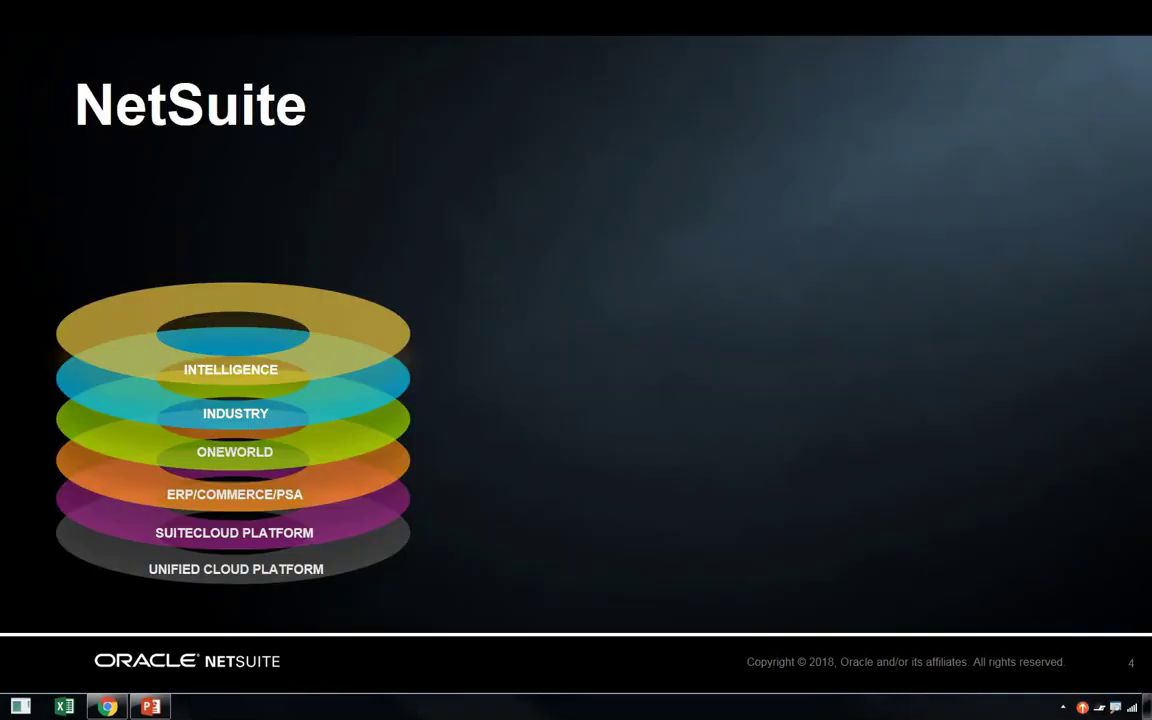
key("Right")
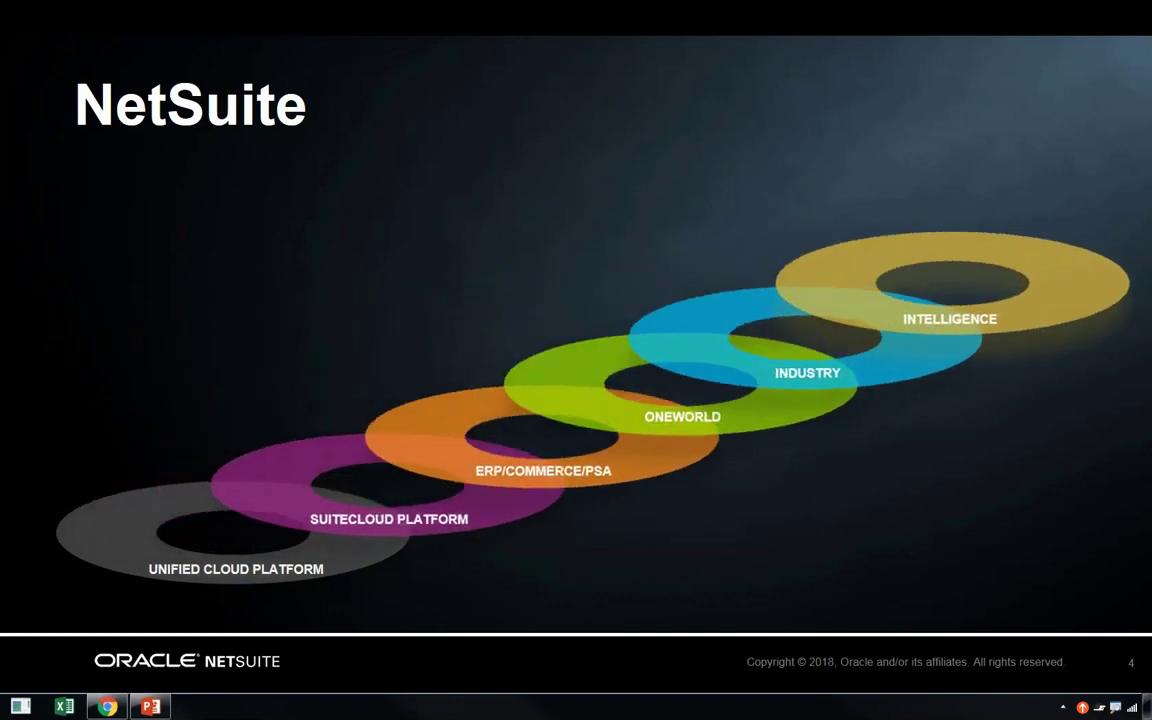
key("Right")
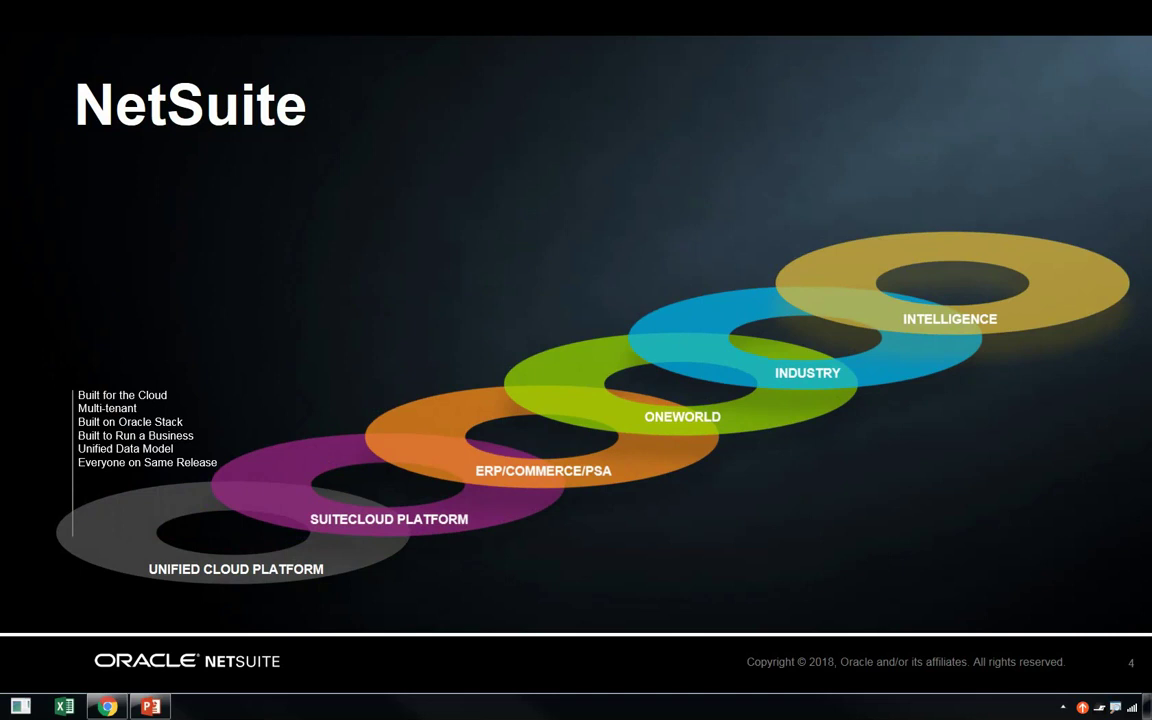
key("Right")
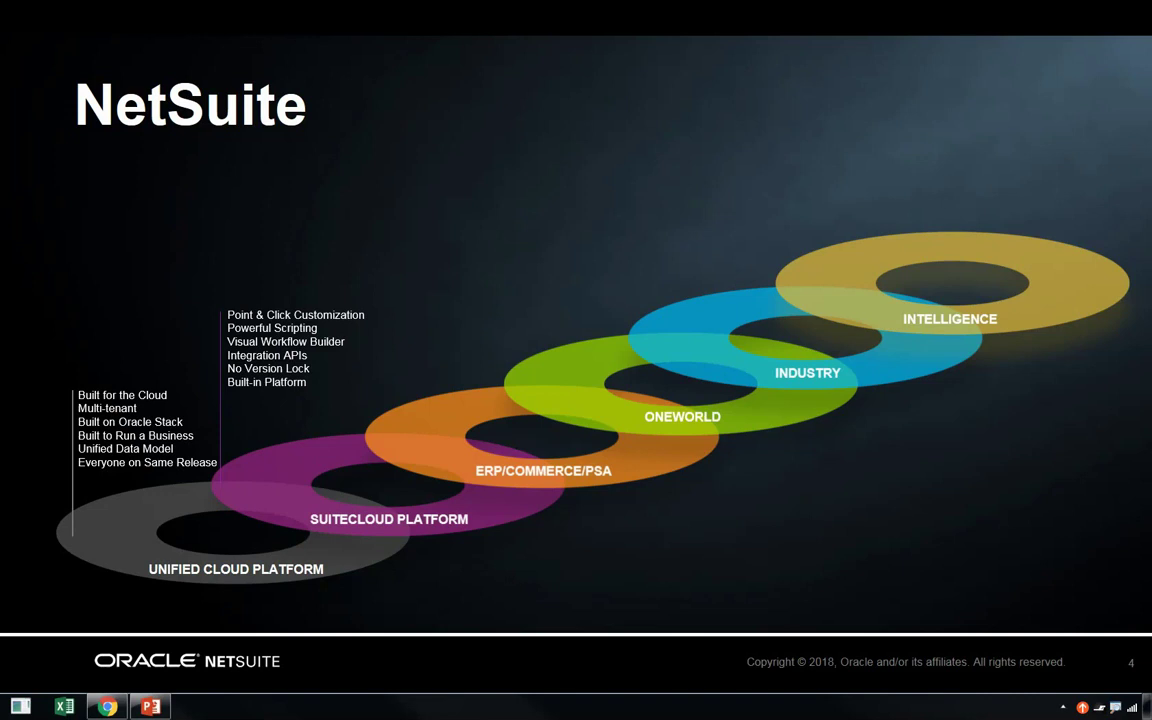
key("Right")
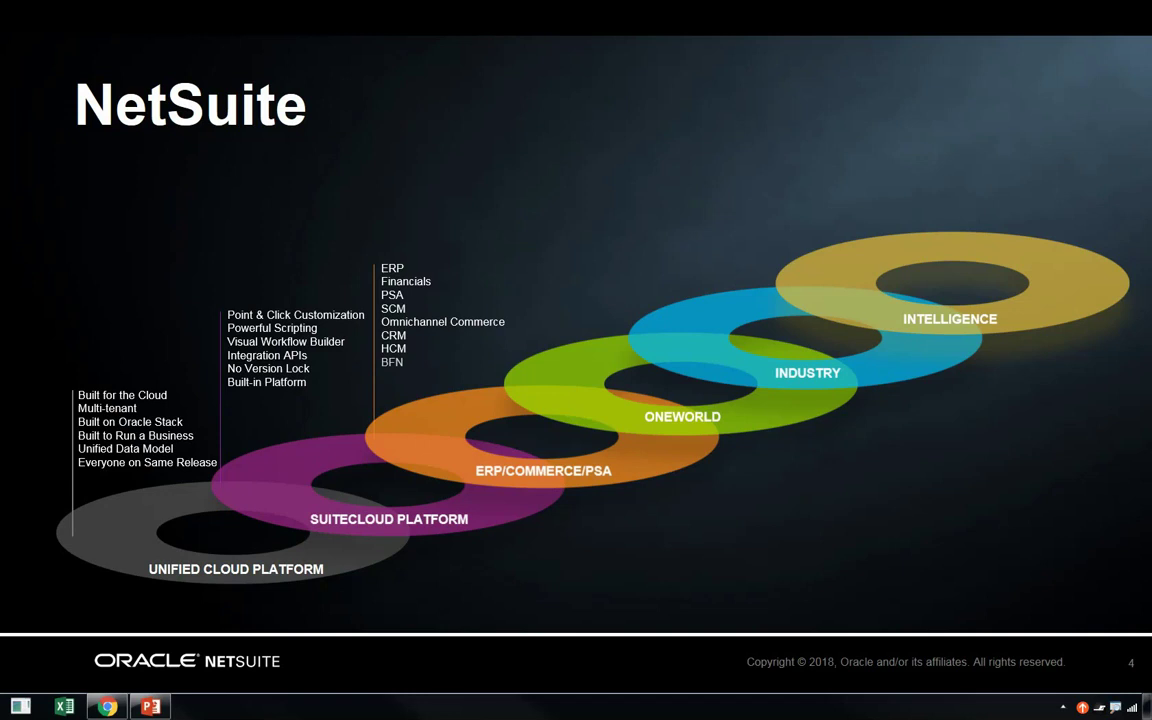
key("Right")
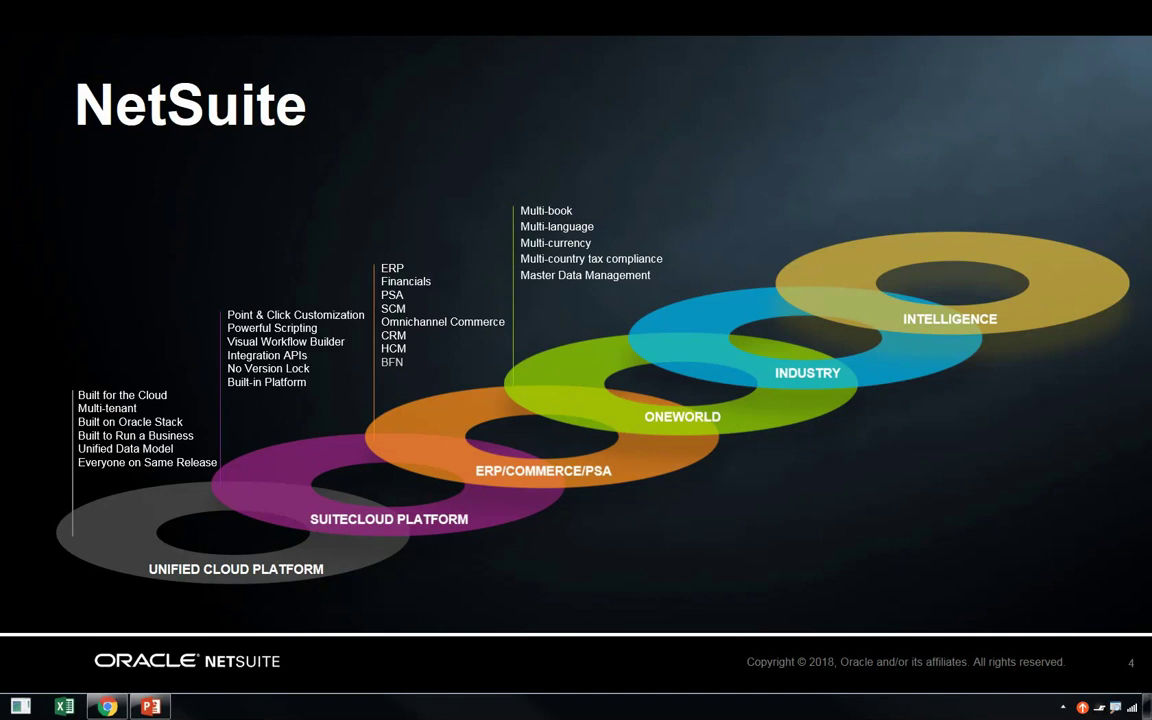
key("Right")
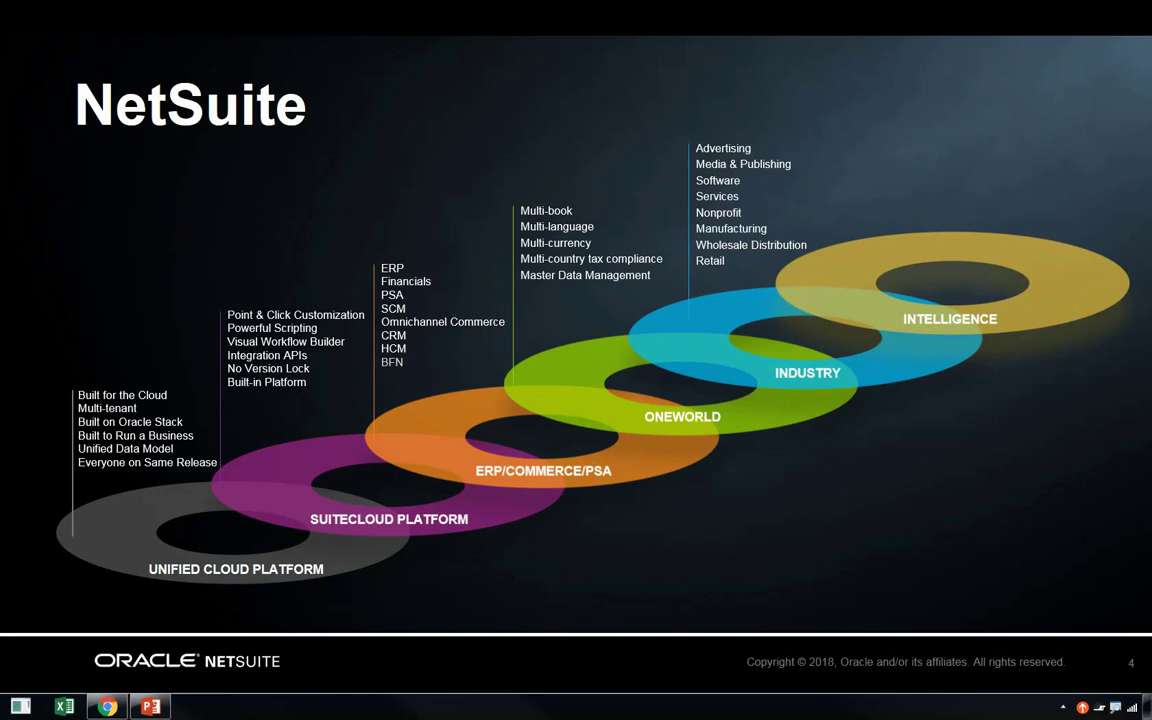
key("Right")
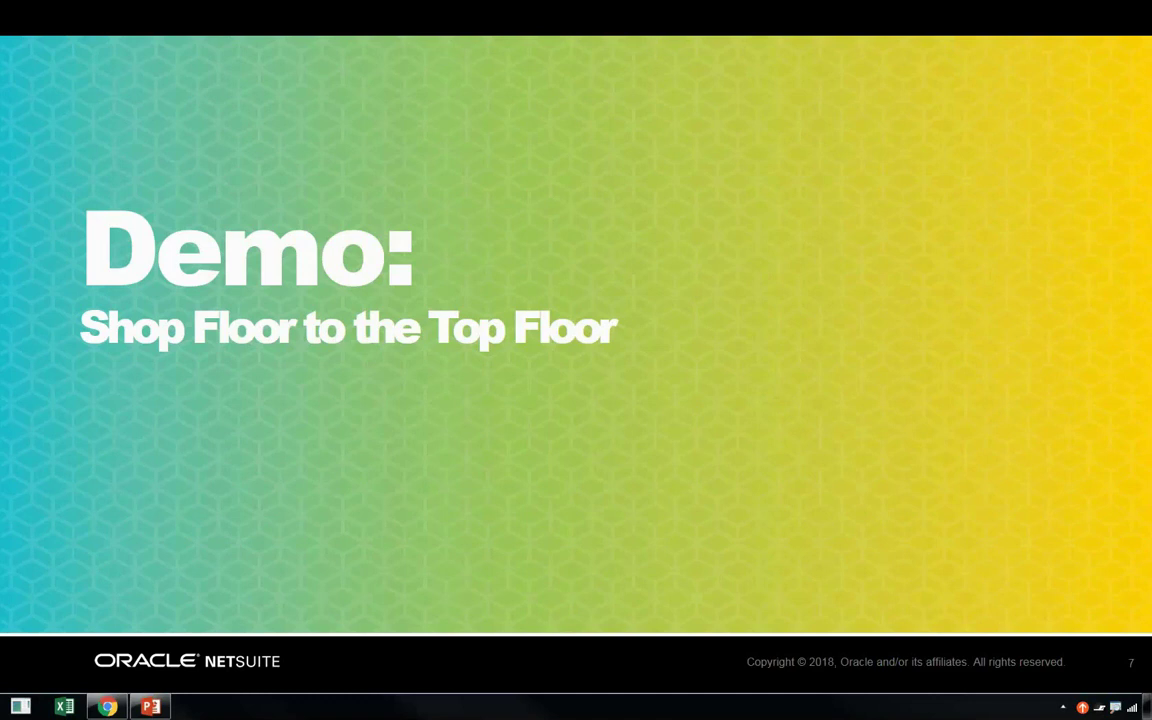
- Switch to the Advanced Manufacturing work queue in Chrome and open work order WO295 for the Portable Ultrasound Machine
key("alt+Tab")
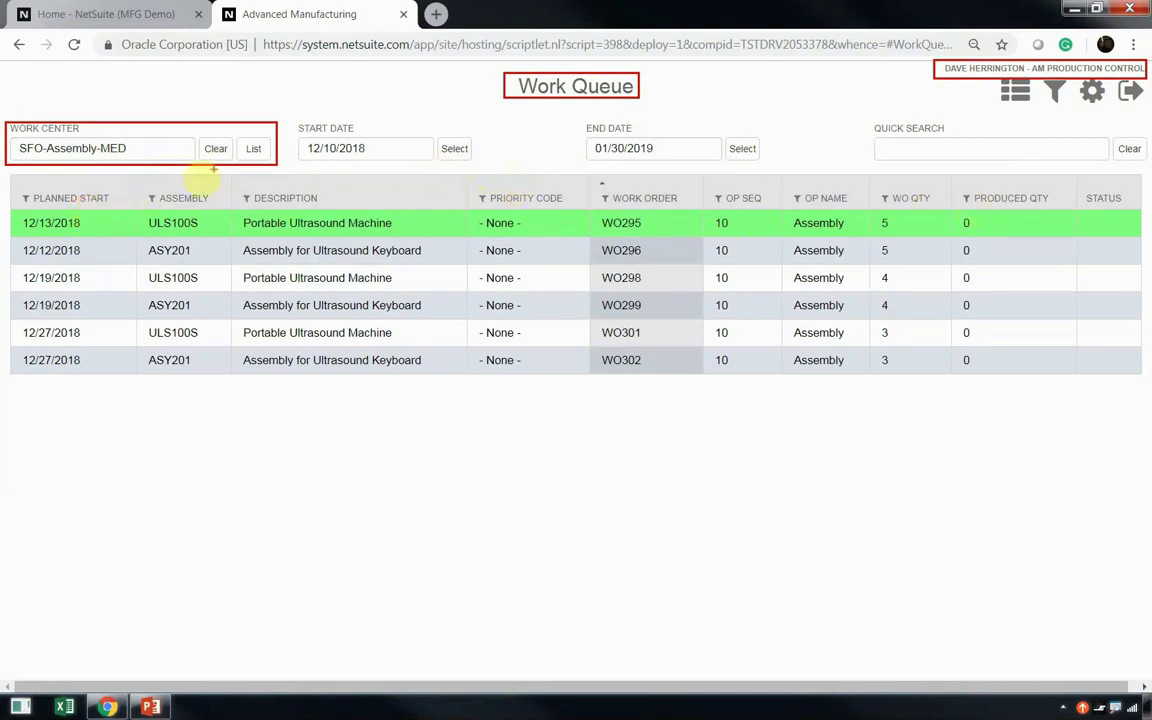
mouse_move(15, 178)
left_mouse_down()
mouse_move(133, 192)
mouse_move(1140, 207)
left_mouse_up()
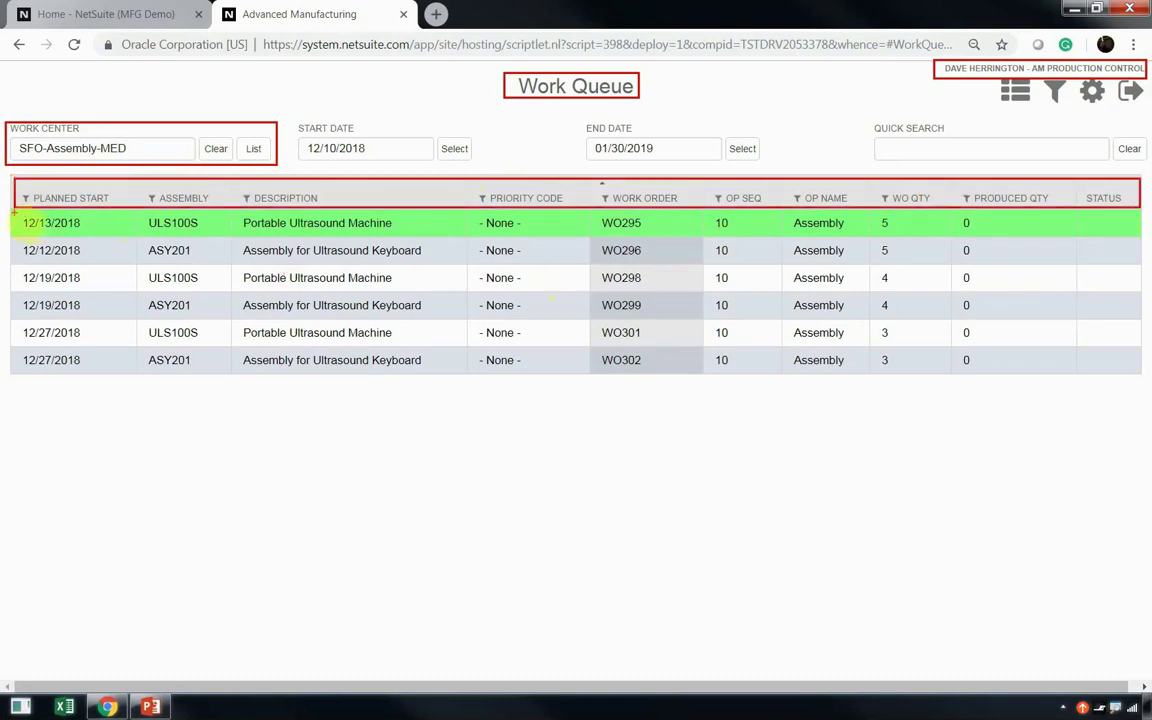
mouse_move(18, 214)
left_mouse_down()
mouse_move(1078, 238)
mouse_move(1068, 233)
left_mouse_up()
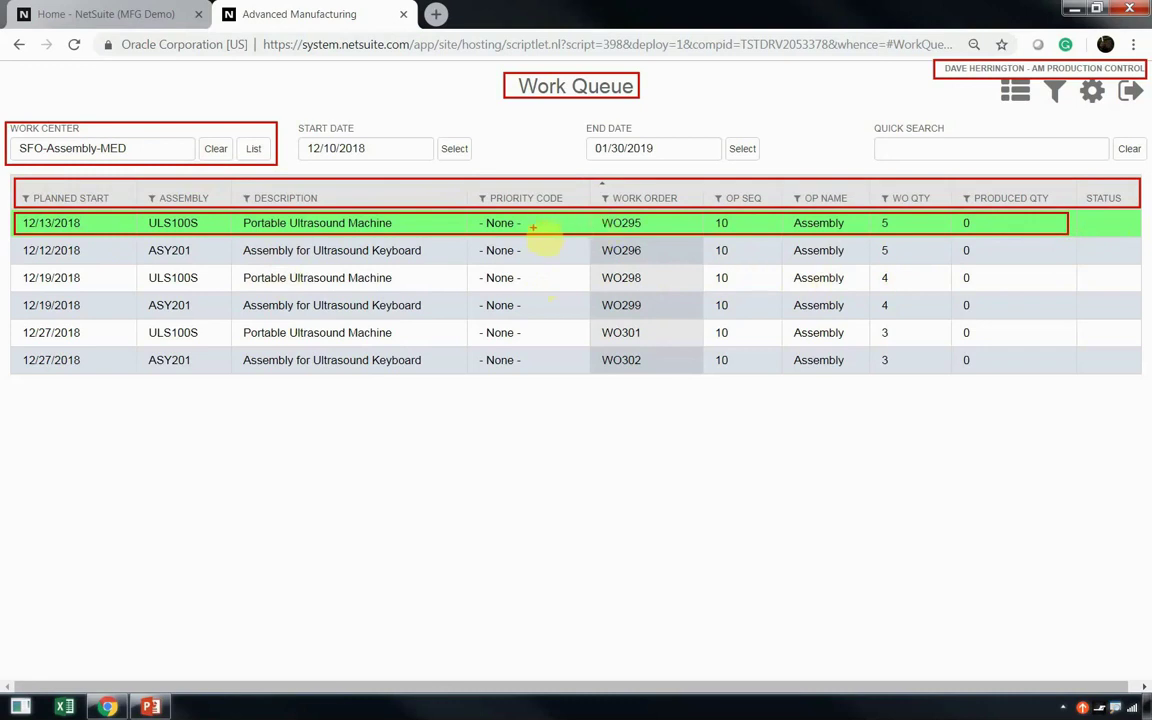
key("Escape")
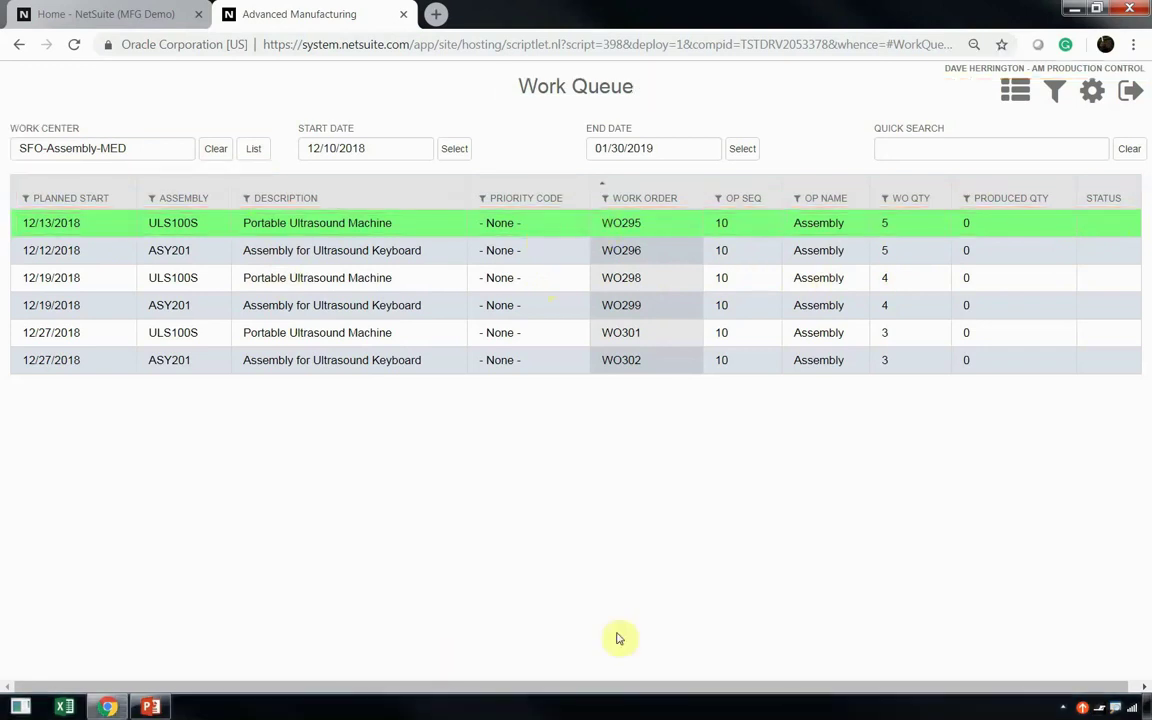
left_click(680, 231)
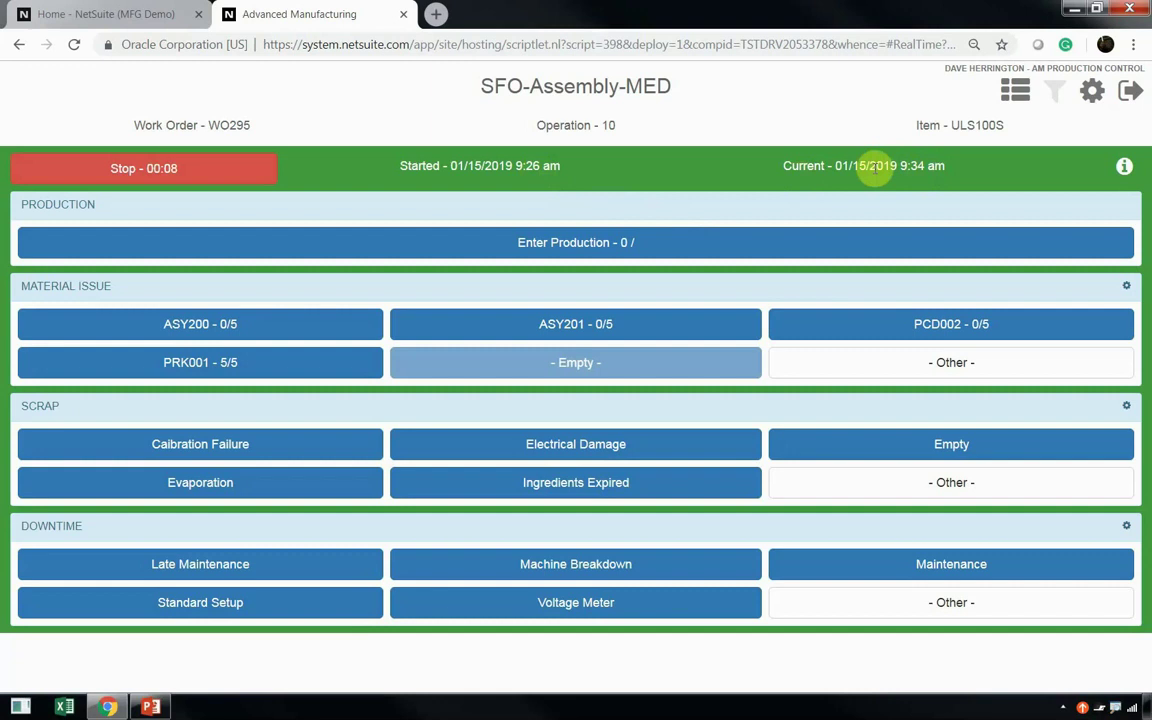
- Review the process notes and assembly instructions for operation 10 of the work order, and close them
mouse_move(96, 133)
left_mouse_down()
mouse_move(205, 183)
mouse_move(205, 205)
left_mouse_up()
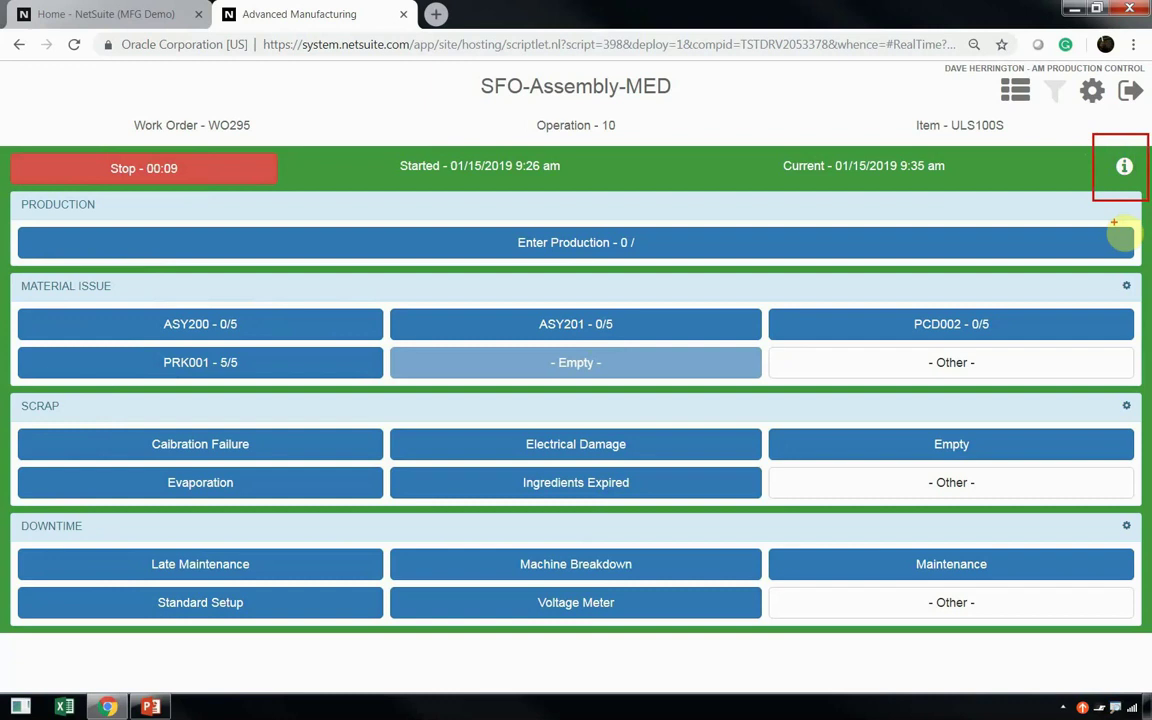
left_click(1124, 170)
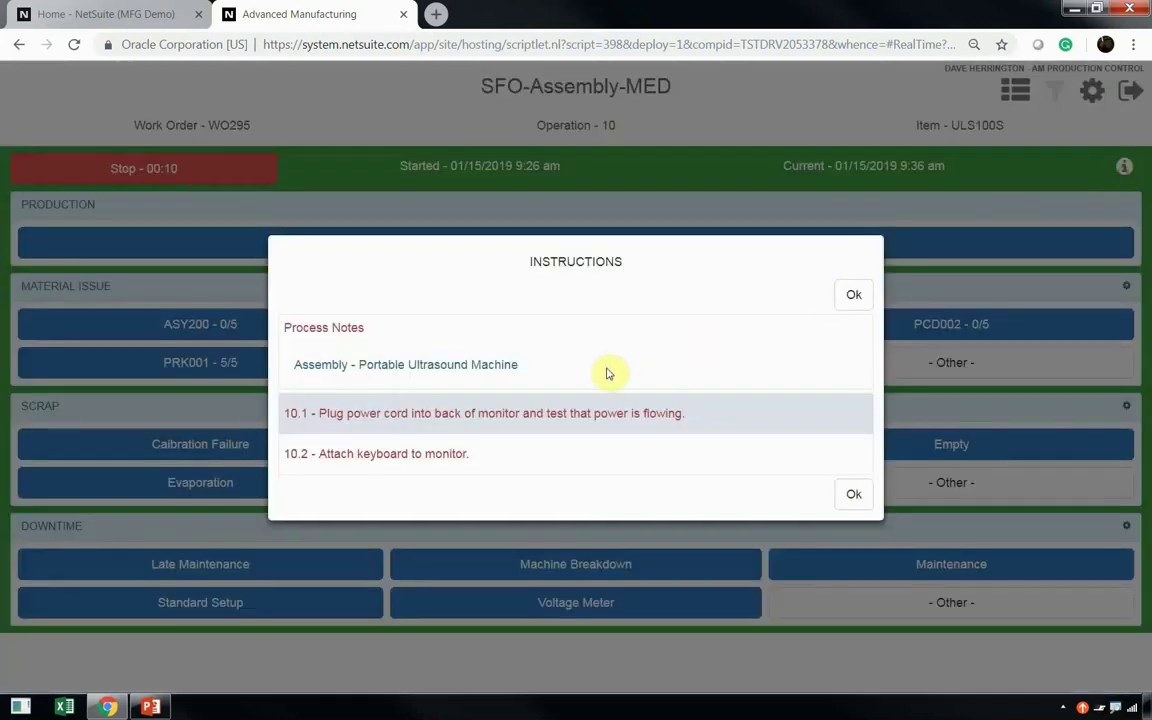
left_click_drag(278, 305, 502, 465)
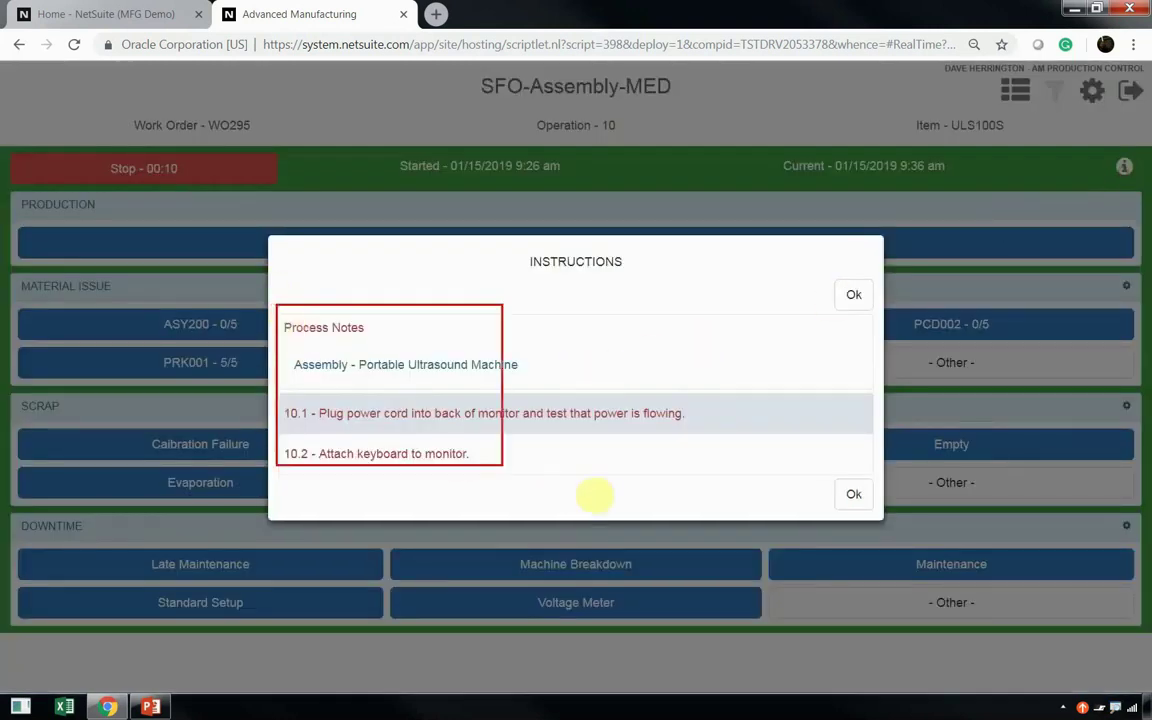
left_click(853, 494)
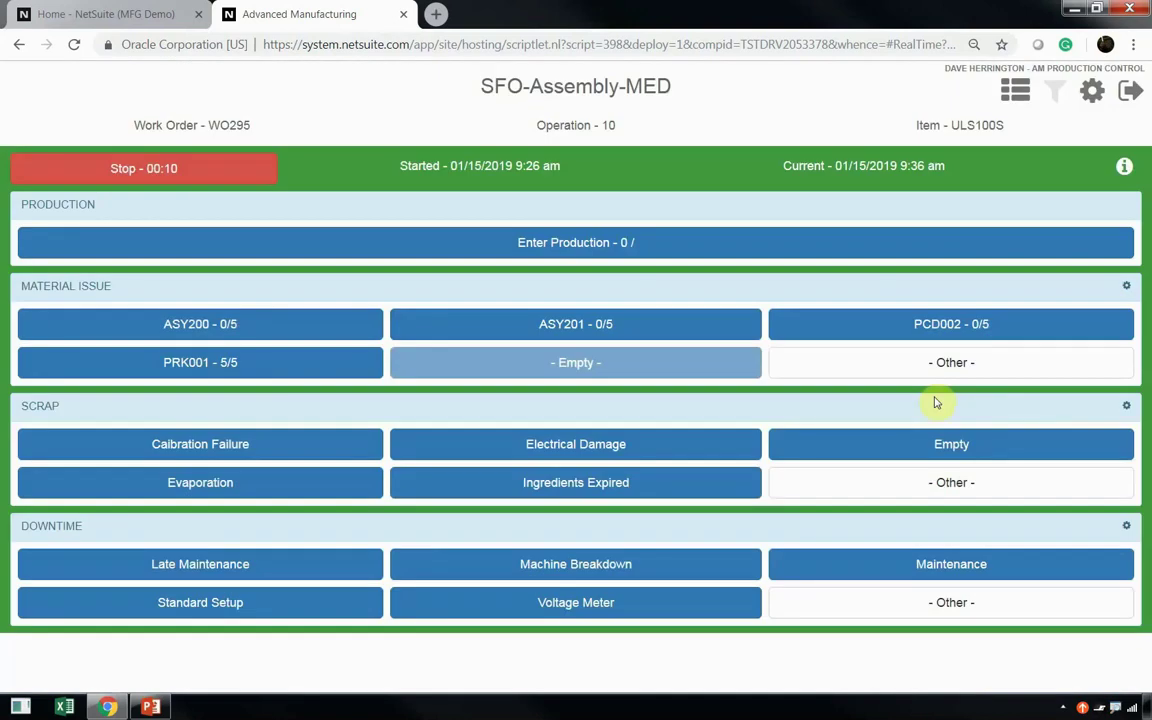
- Issue 1 unit of material PCD002 from bin SI1001 to the work order
left_click(936, 331)
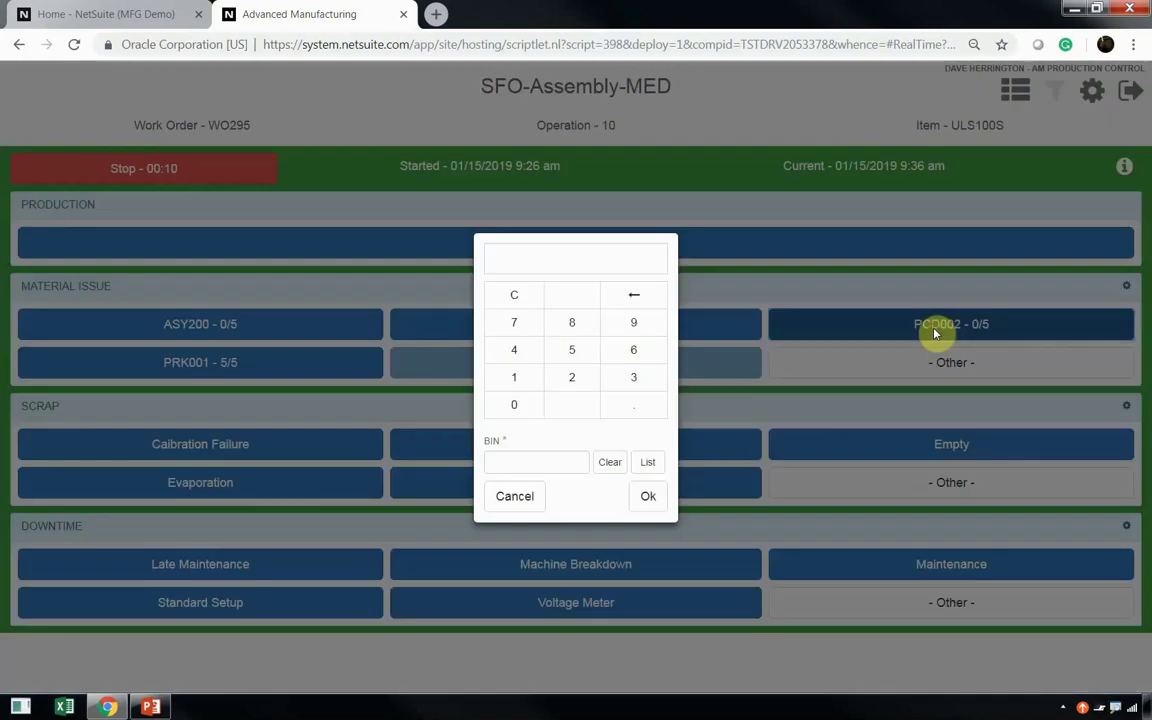
left_click(524, 378)
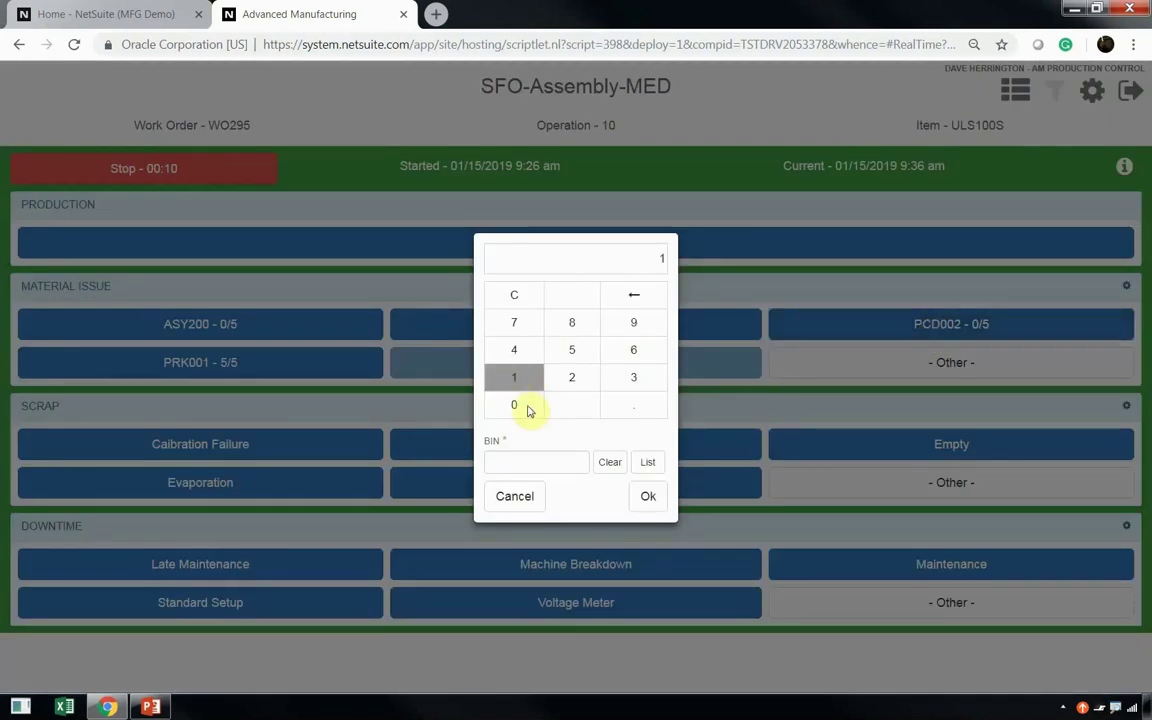
left_click(647, 462)
left_click(640, 386)
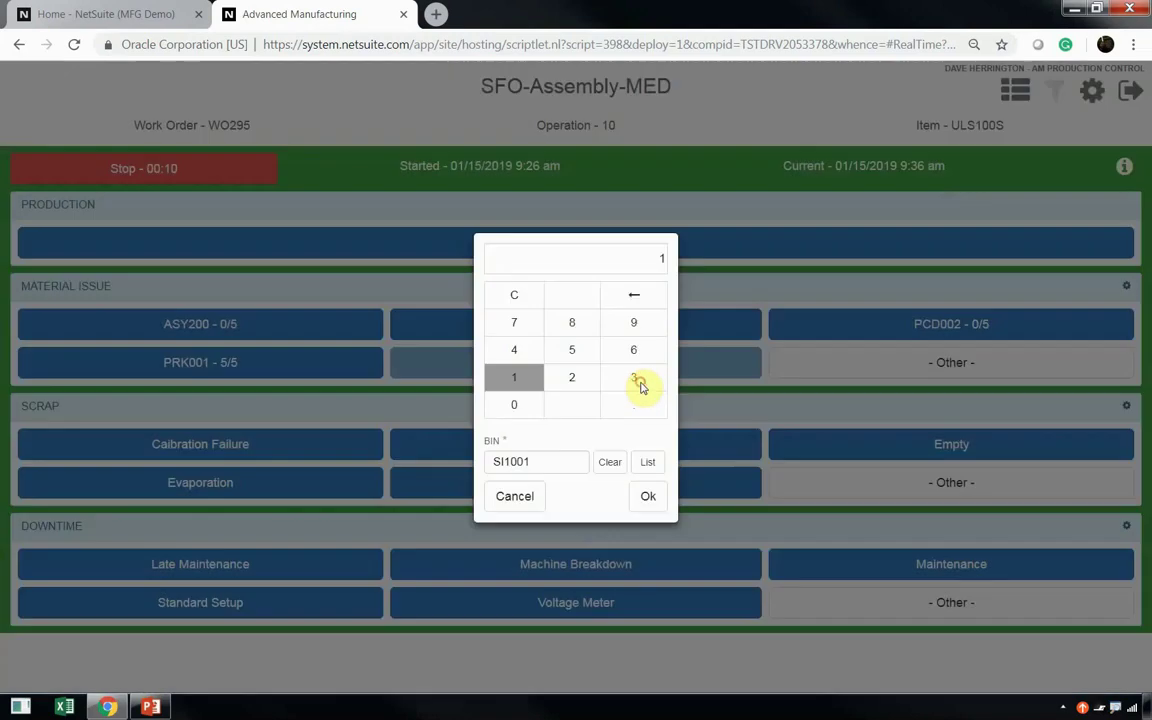
left_click(646, 496)
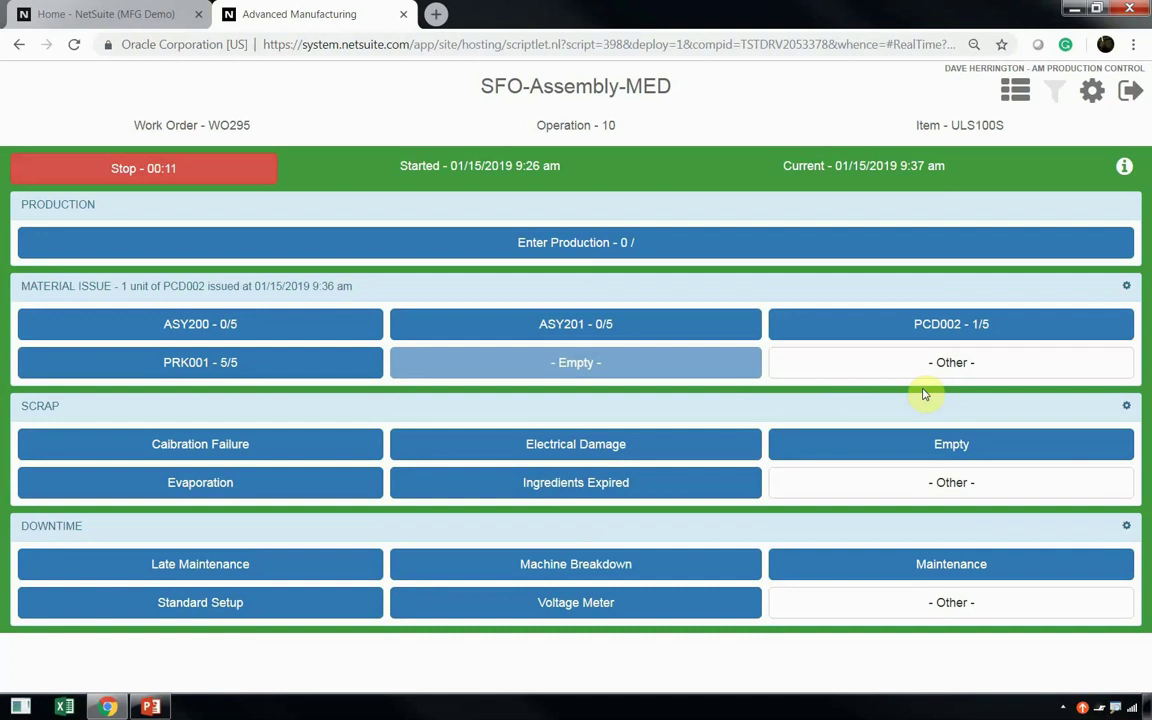
- Record 1 scrapped unit under another reason, choosing Electrical Damage from the full reason list
left_click(934, 483)
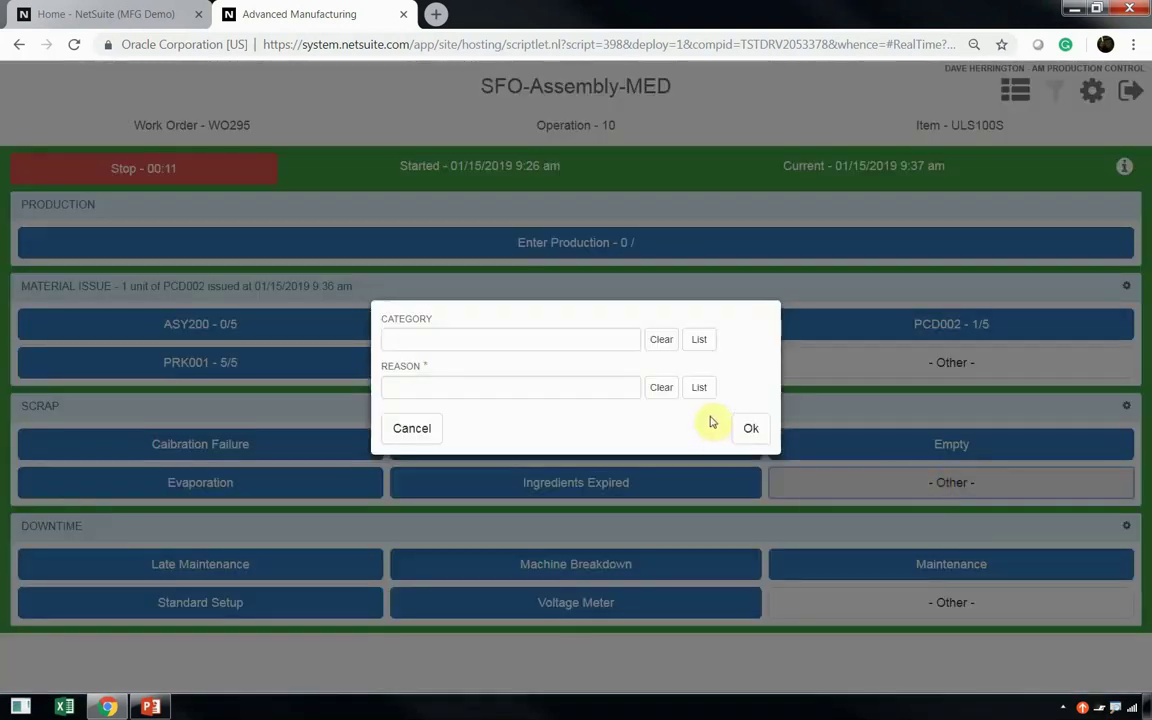
left_click(701, 390)
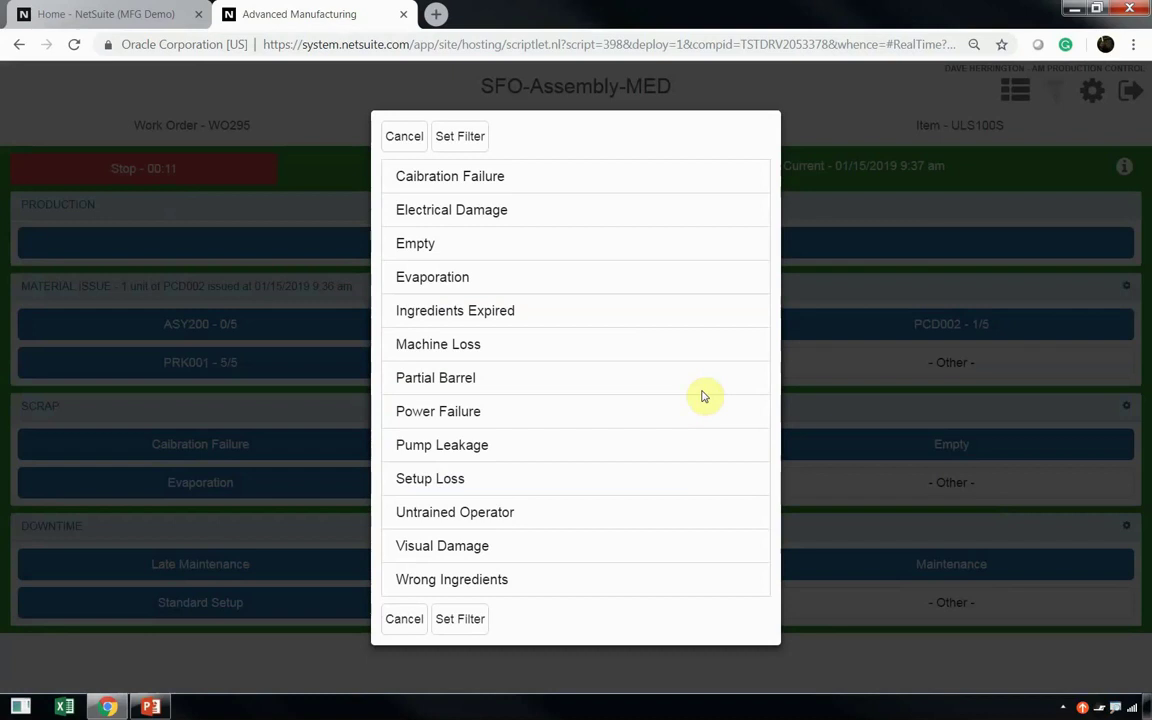
left_click(537, 221)
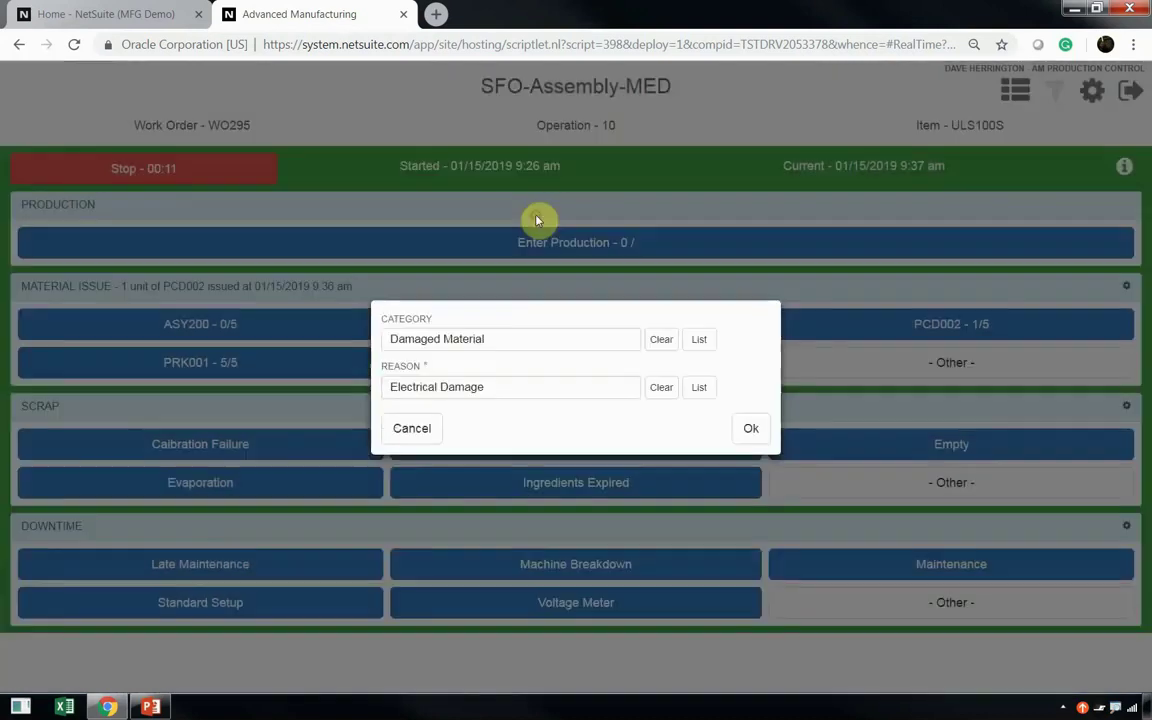
left_click(751, 432)
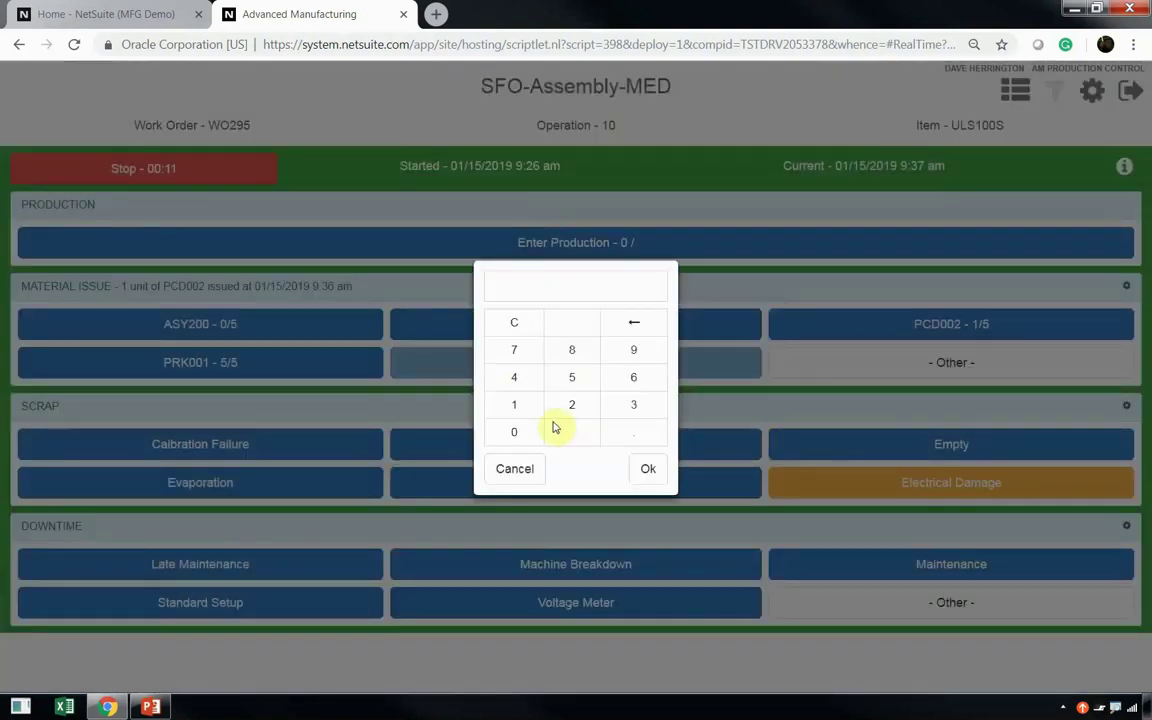
left_click(508, 406)
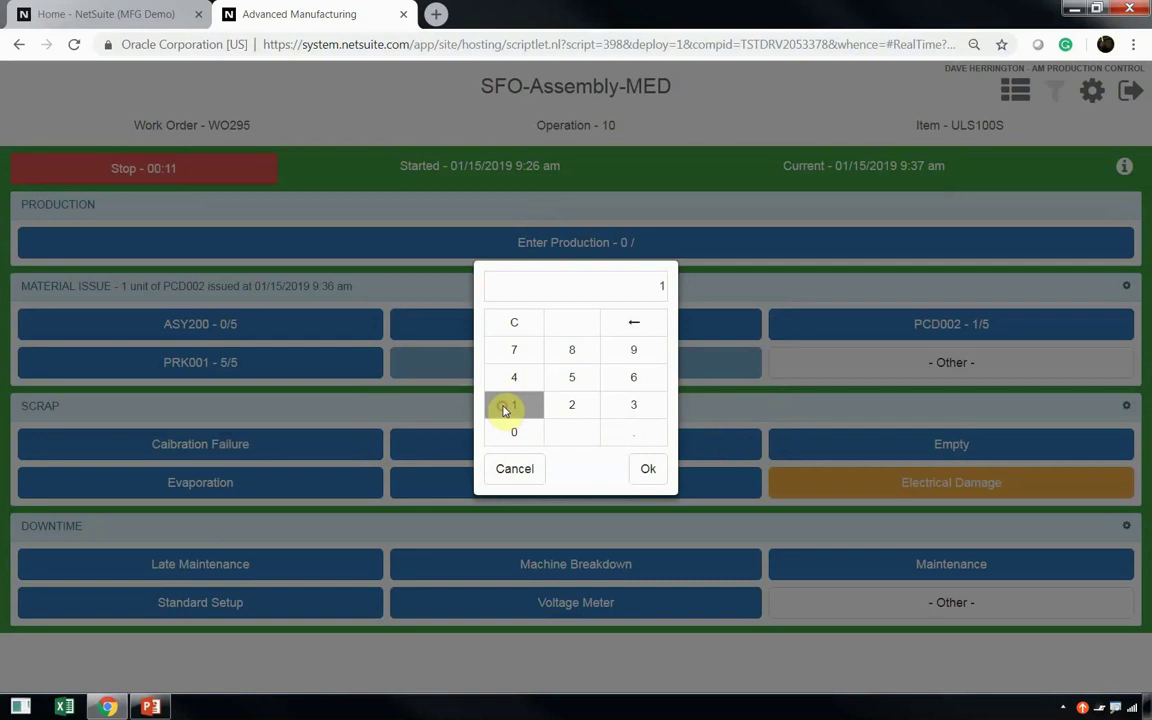
left_click(640, 469)
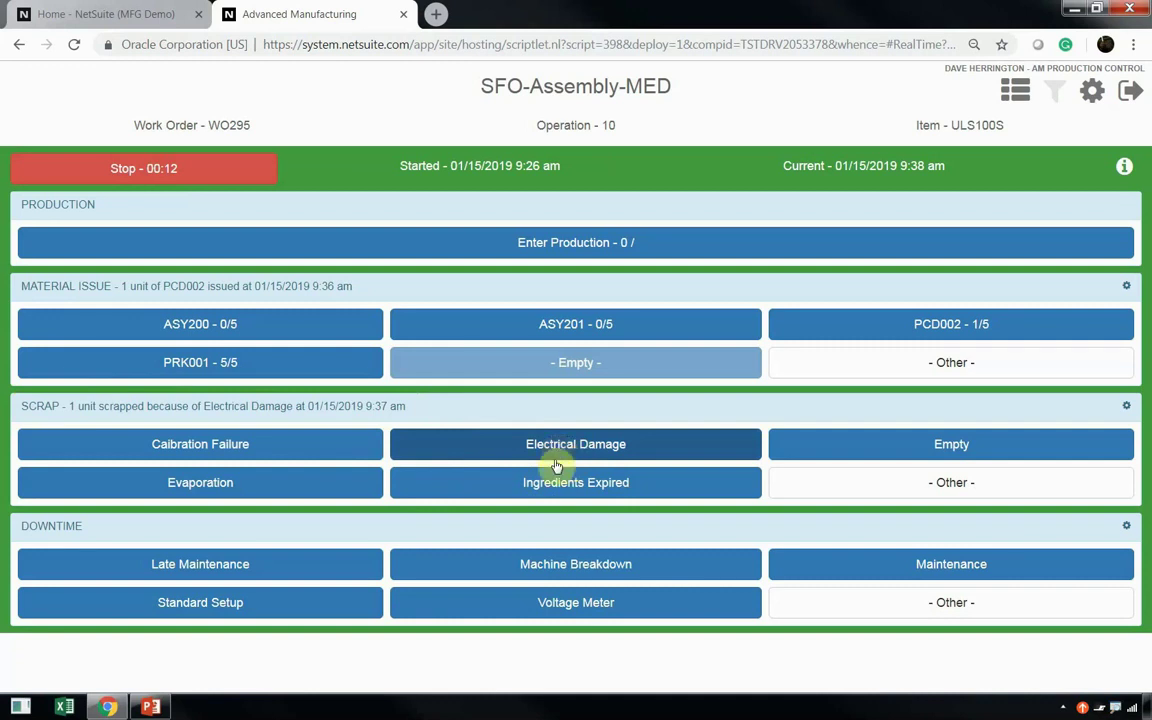
- Start a Machine Breakdown downtime on the operation and end it again
left_click(552, 566)
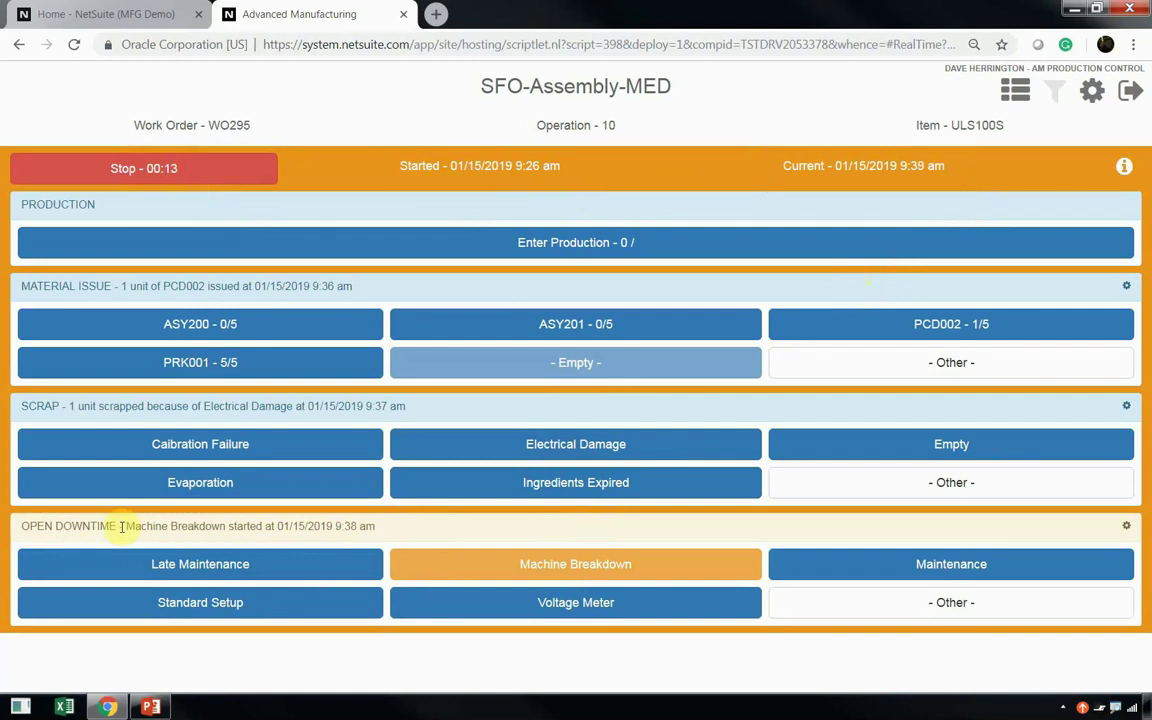
left_click(494, 566)
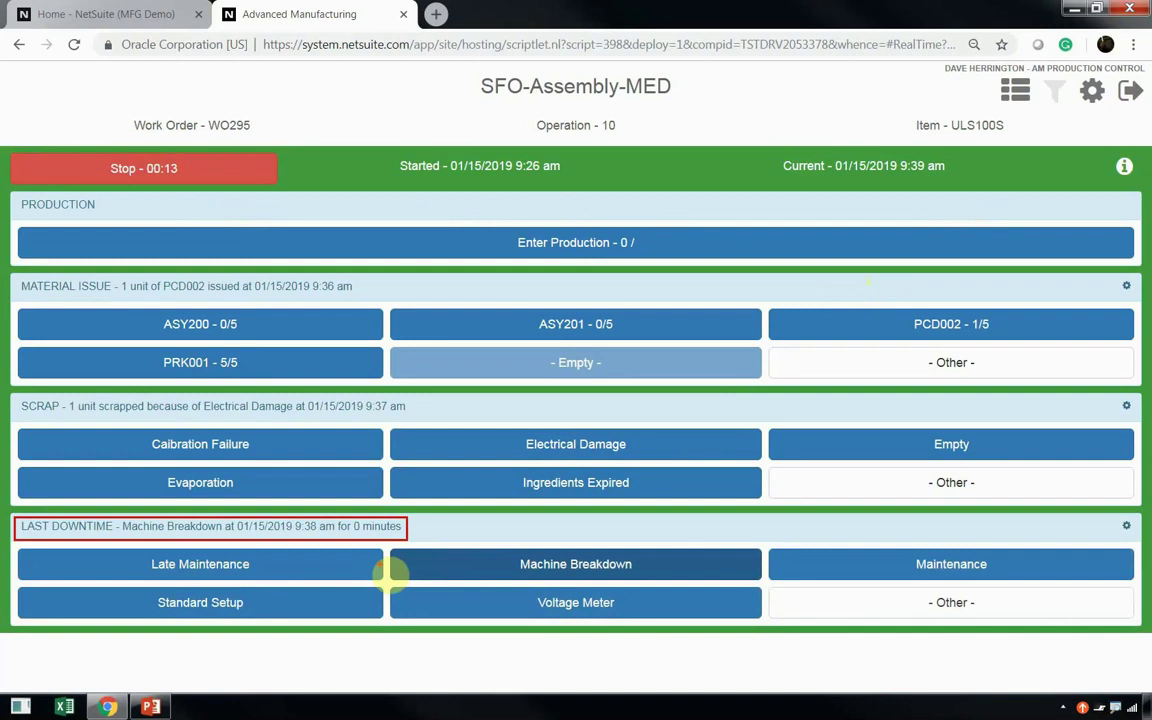
left_click(494, 568)
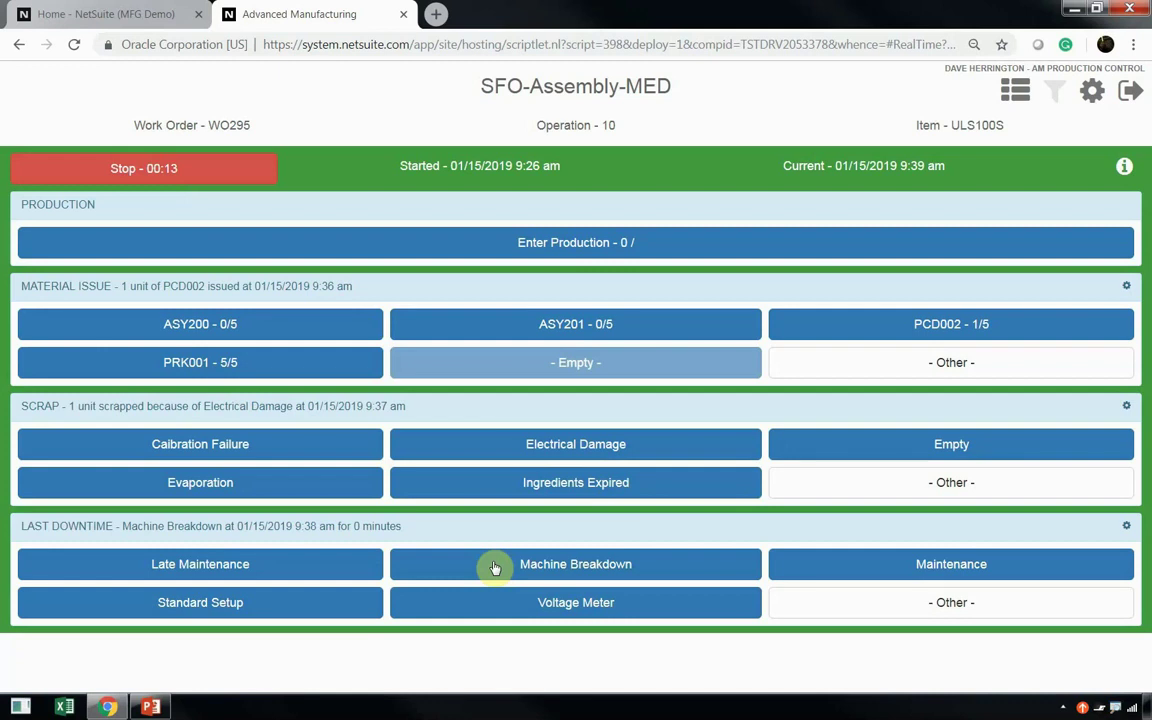
- Report a production quantity of 5 for the operation
left_click(561, 248)
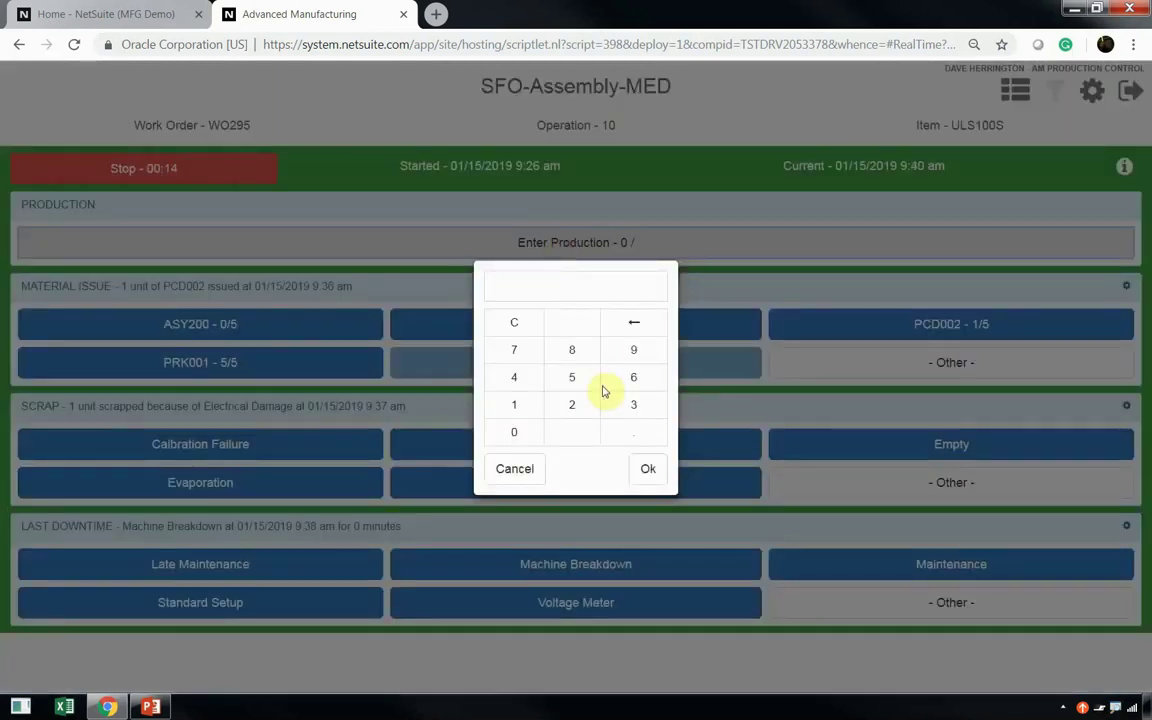
left_click(570, 378)
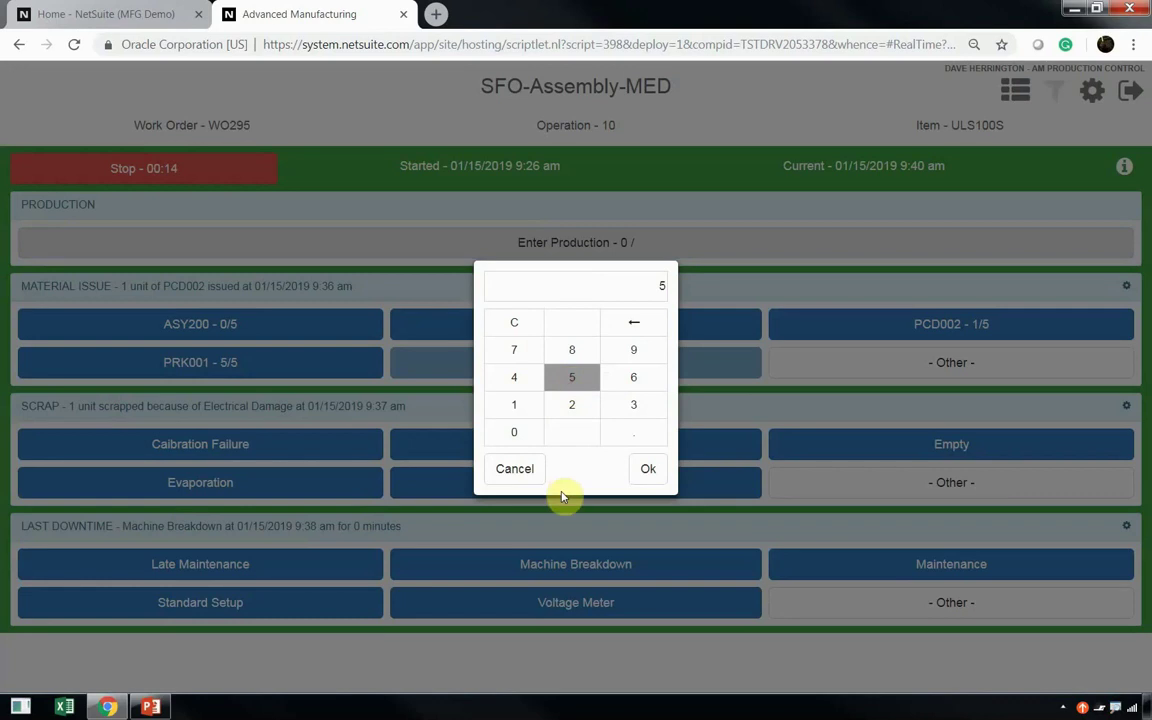
left_click(645, 469)
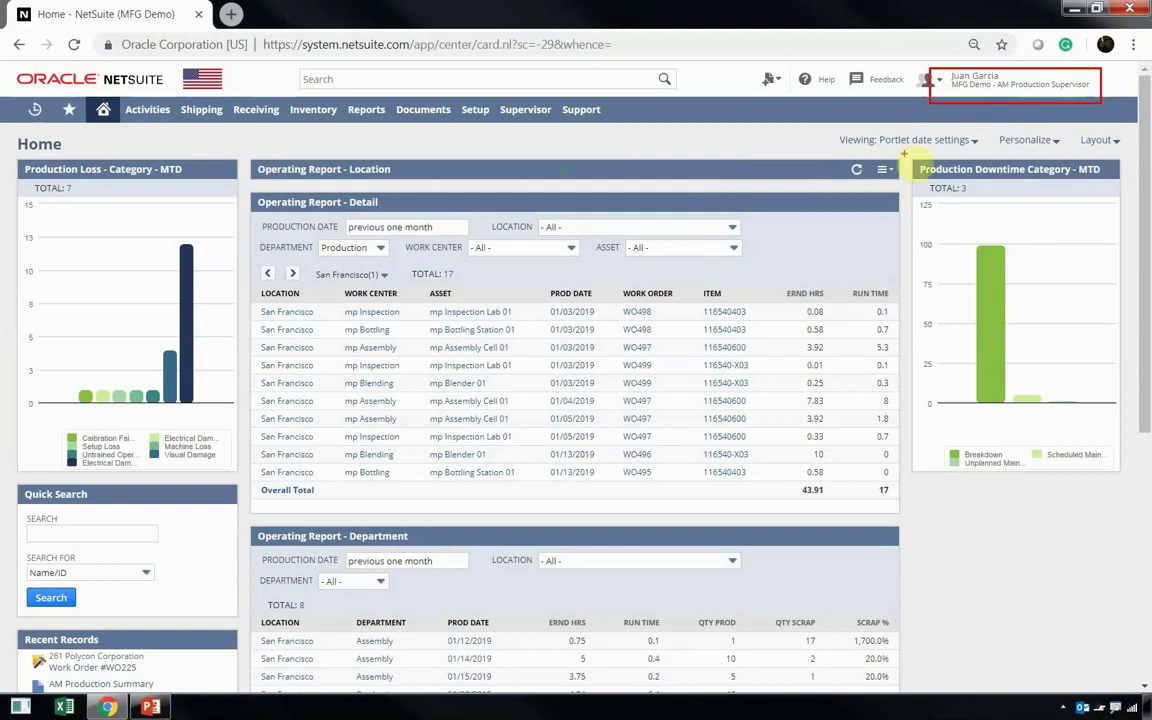
left_click_drag(903, 155, 1127, 430)
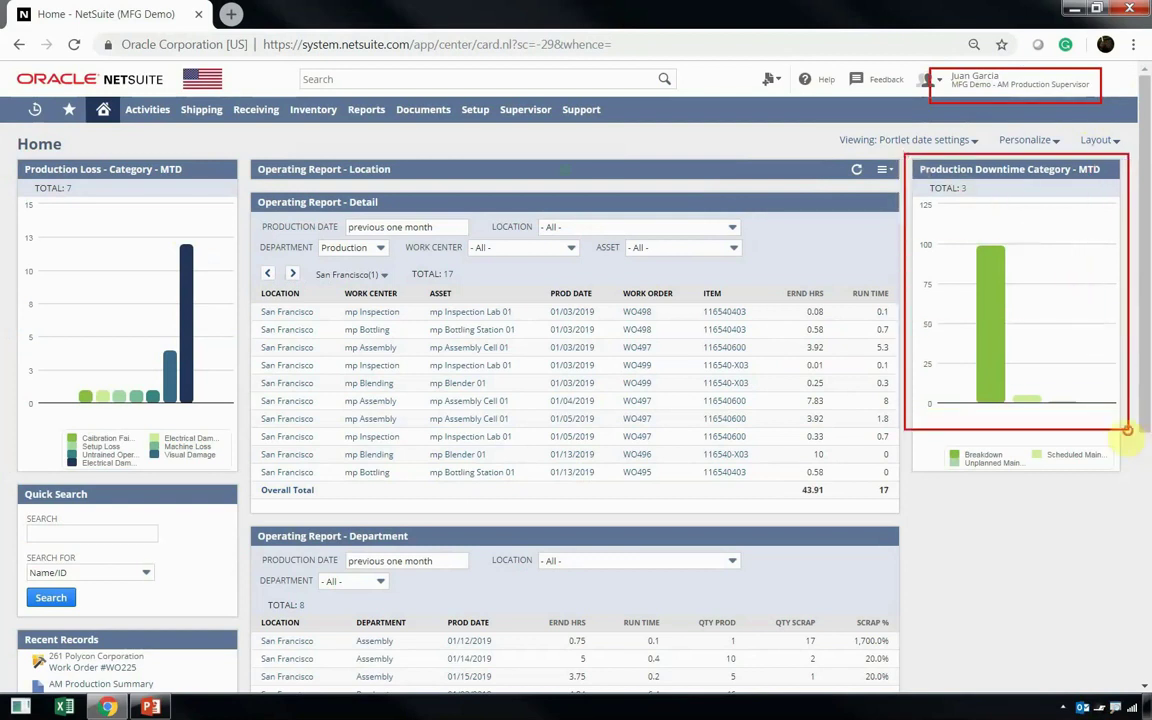
- Examine the production loss chart with its electrical damage bar and the detailed operating report on the production supervisor's dashboard
left_click_drag(13, 157, 111, 192)
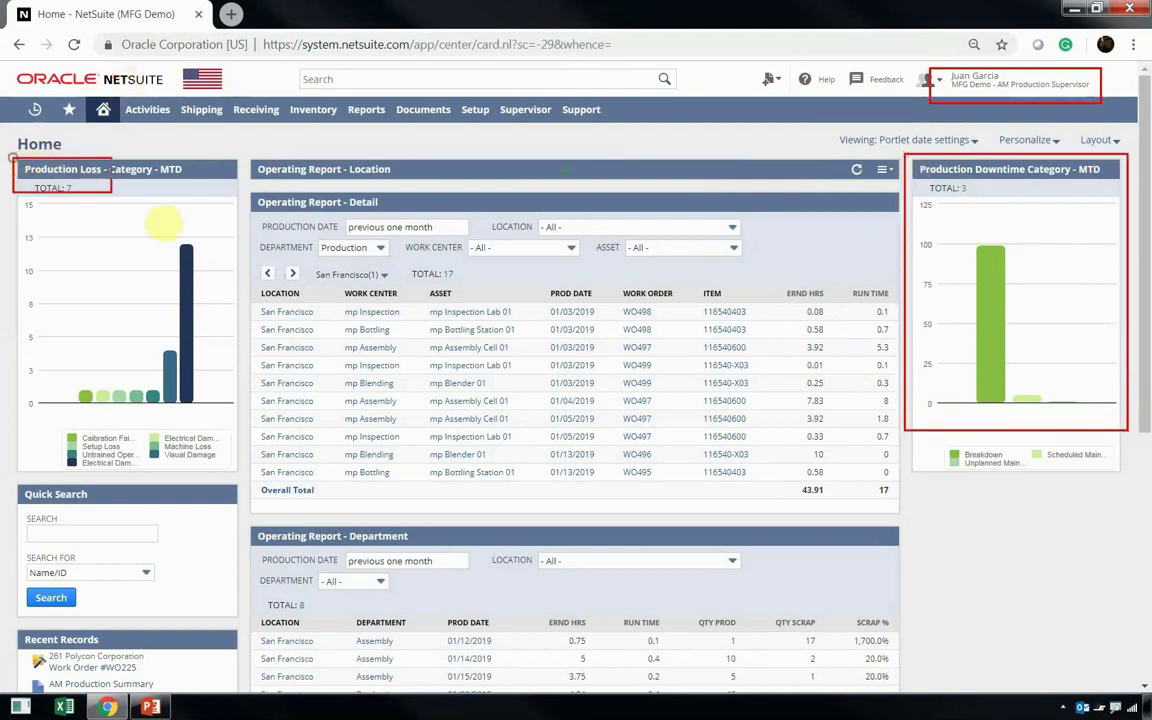
left_click_drag(163, 222, 240, 432)
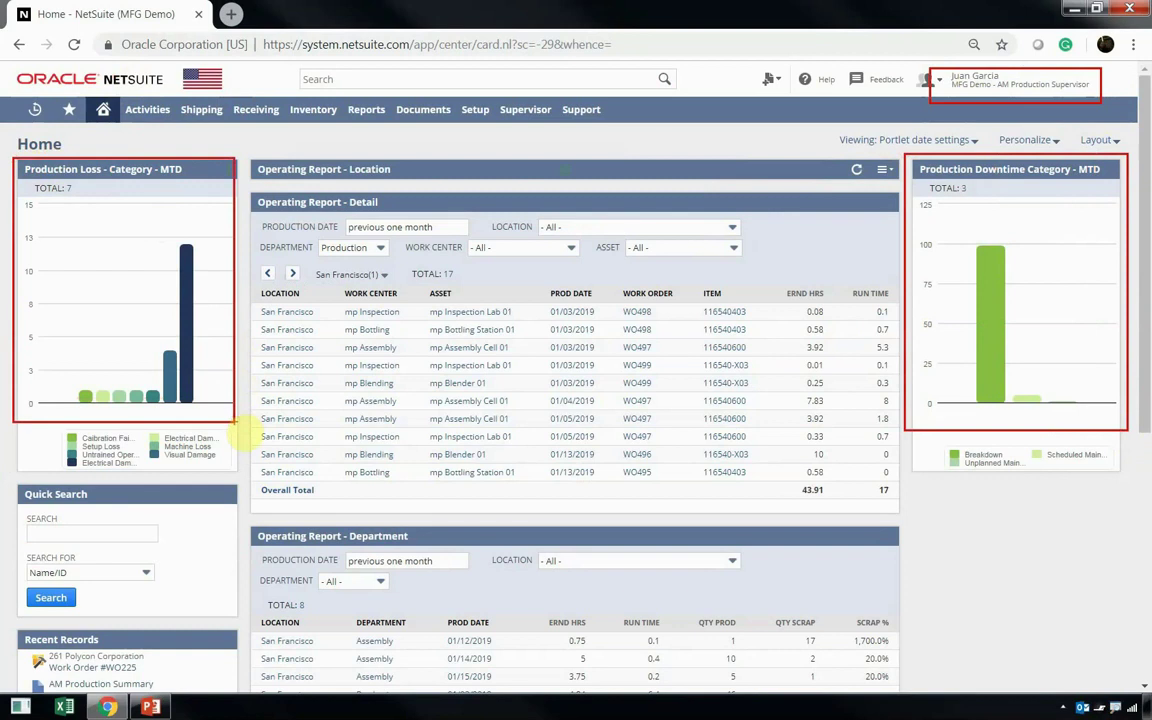
left_click_drag(251, 188, 453, 278)
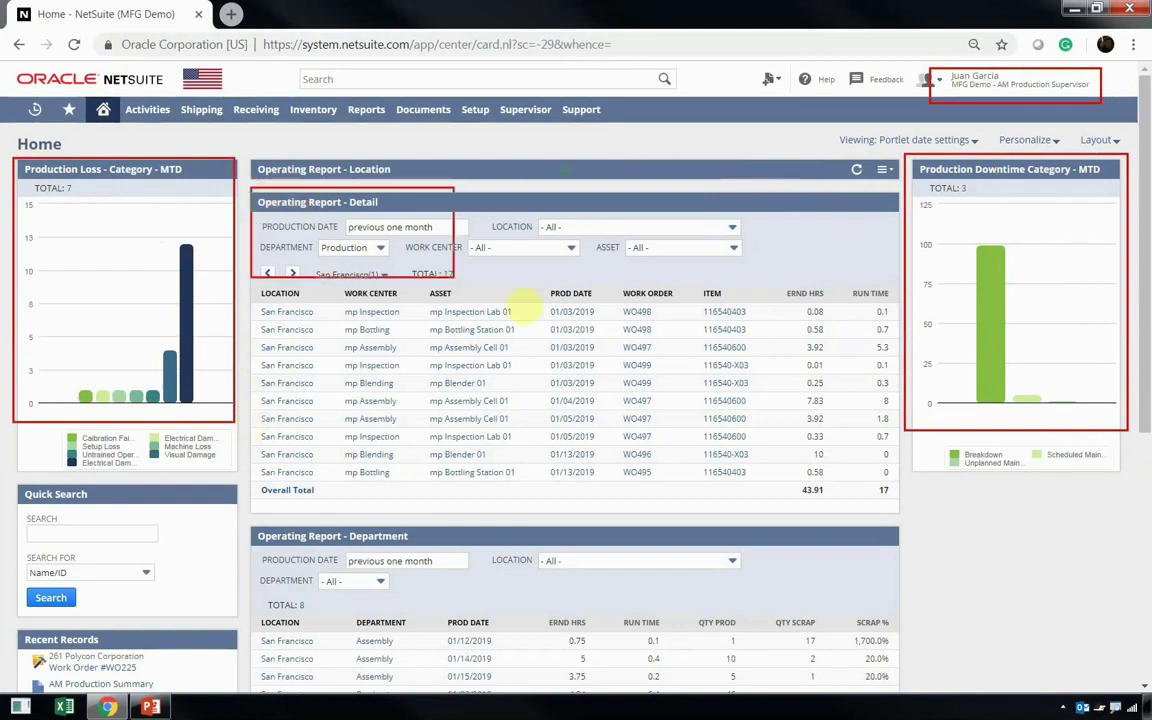
key("Escape")
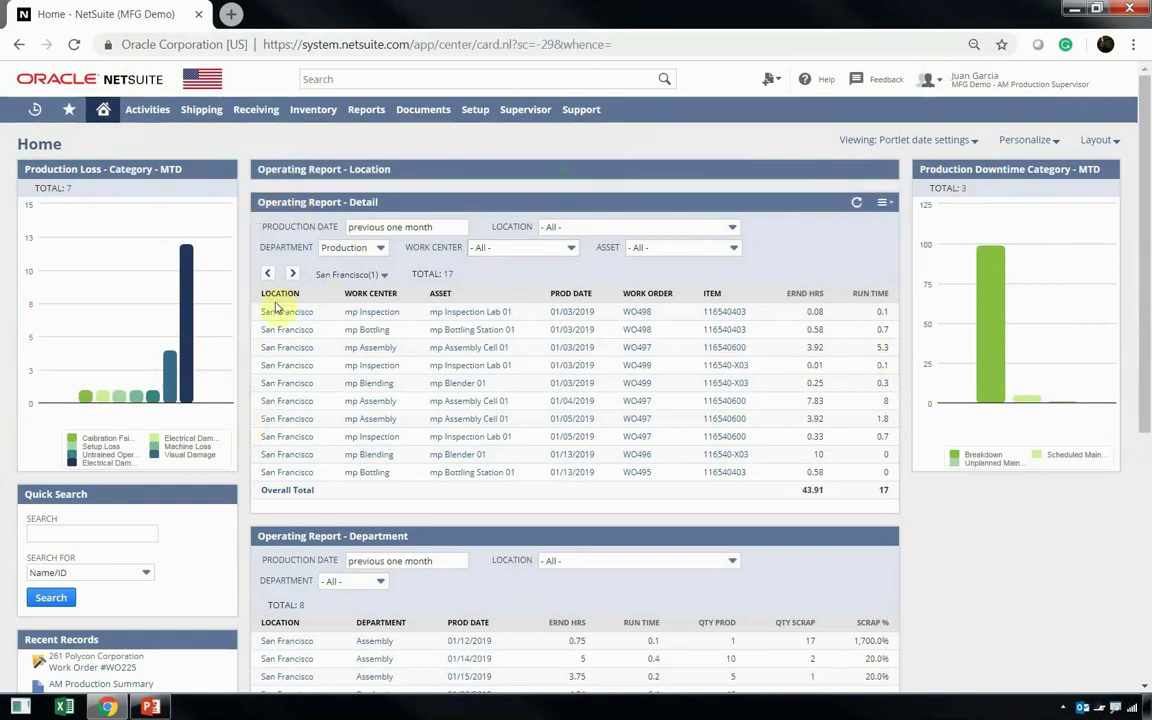
mouse_move(188, 298)
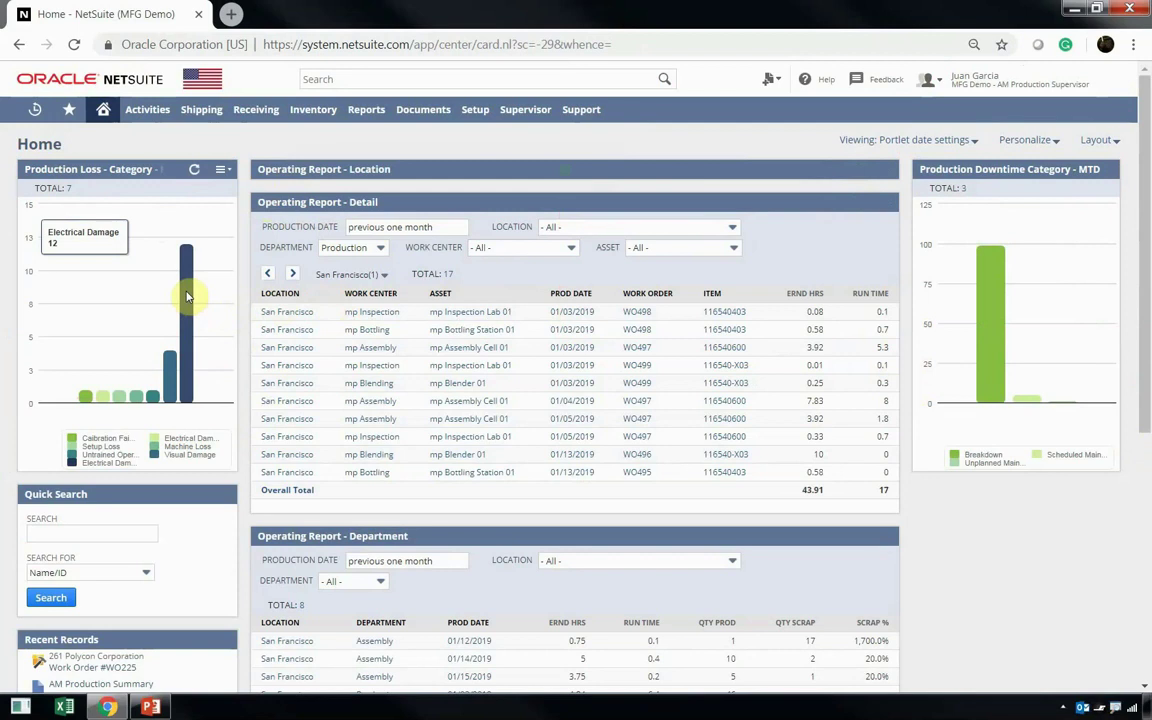
mouse_move(170, 377)
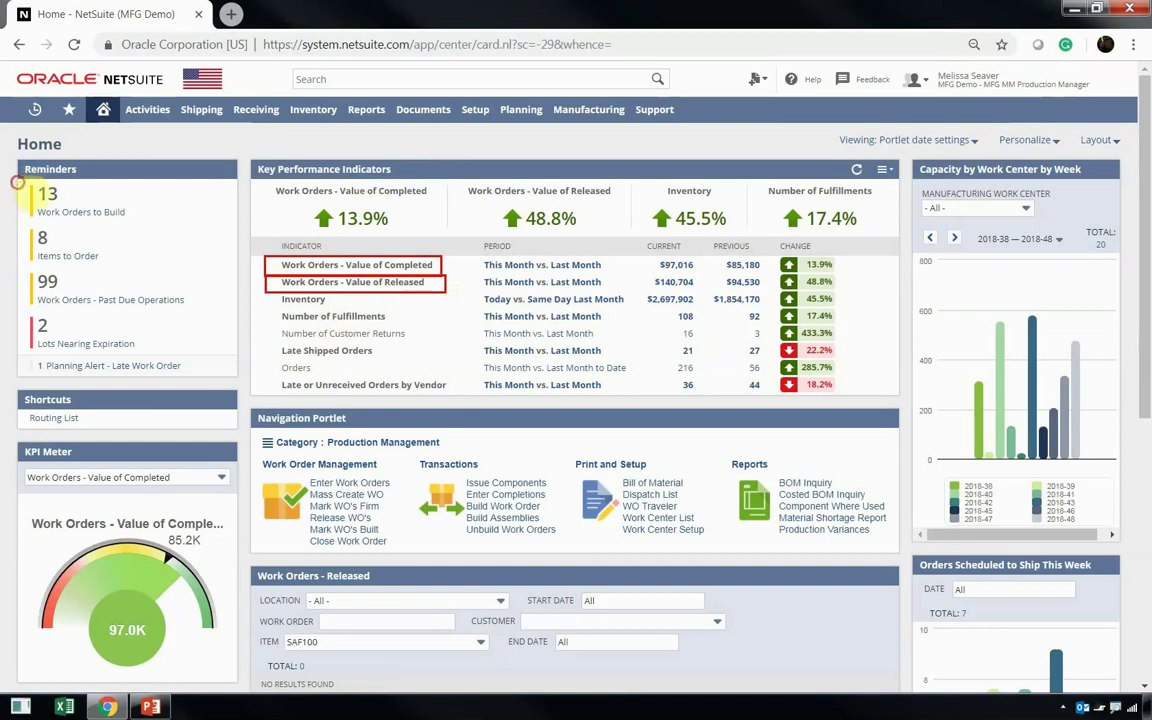
- Review the production manager's reminders for work orders to build, items to order, past due operations and lots nearing expiration
left_click_drag(18, 182, 148, 222)
mouse_move(20, 227)
left_mouse_down()
mouse_move(147, 262)
mouse_move(136, 265)
left_mouse_up()
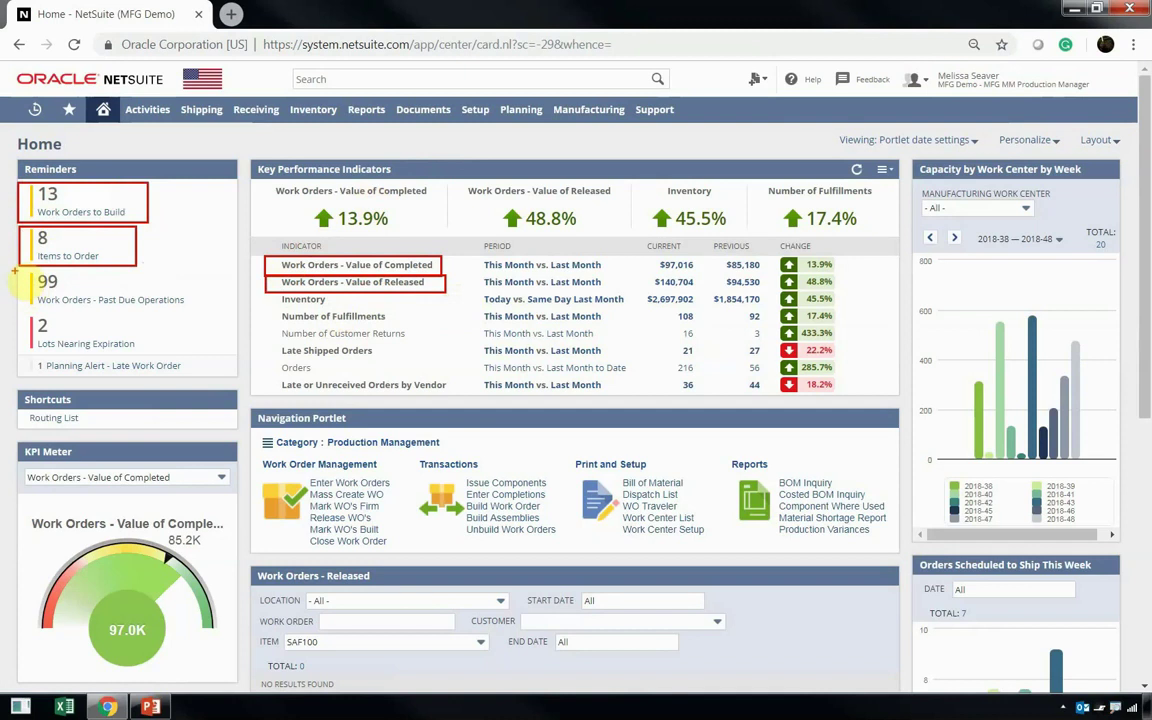
left_click_drag(21, 267, 176, 305)
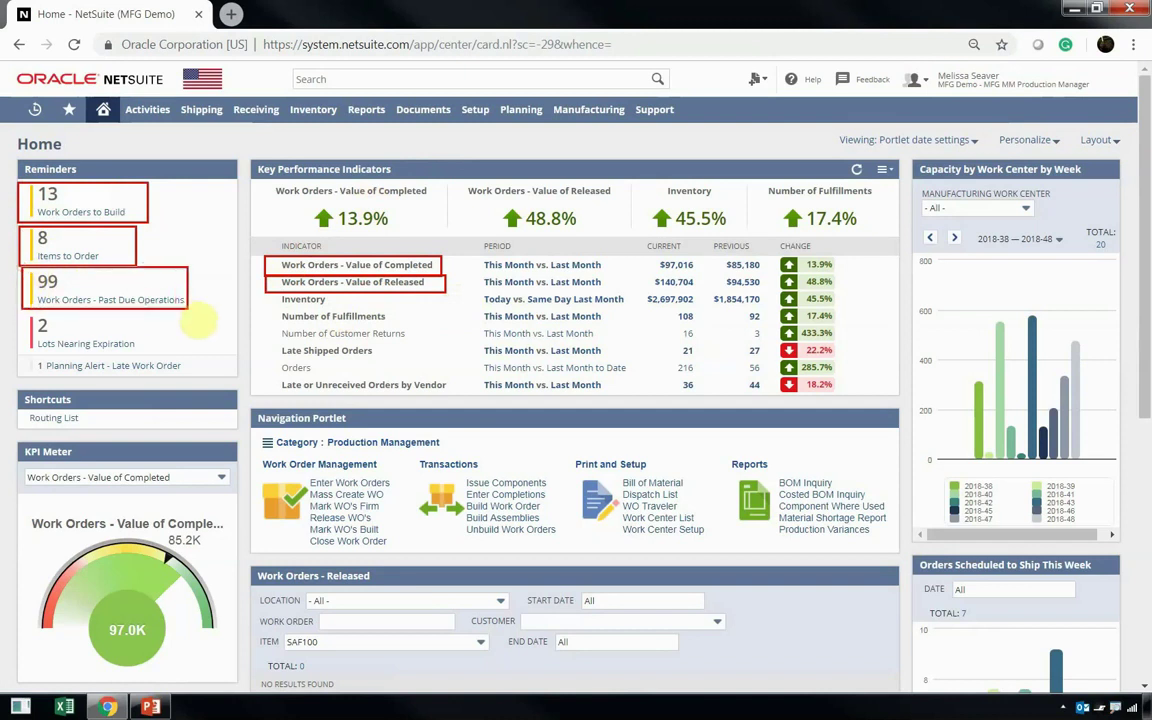
left_click_drag(21, 313, 183, 356)
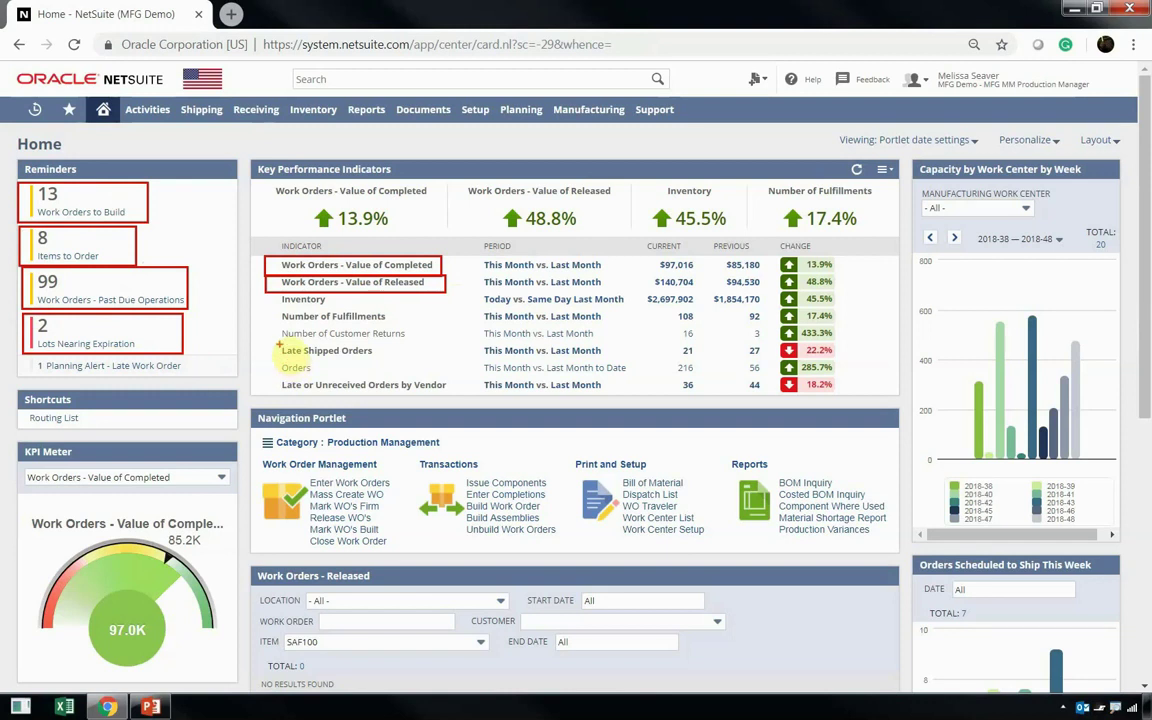
key("e")
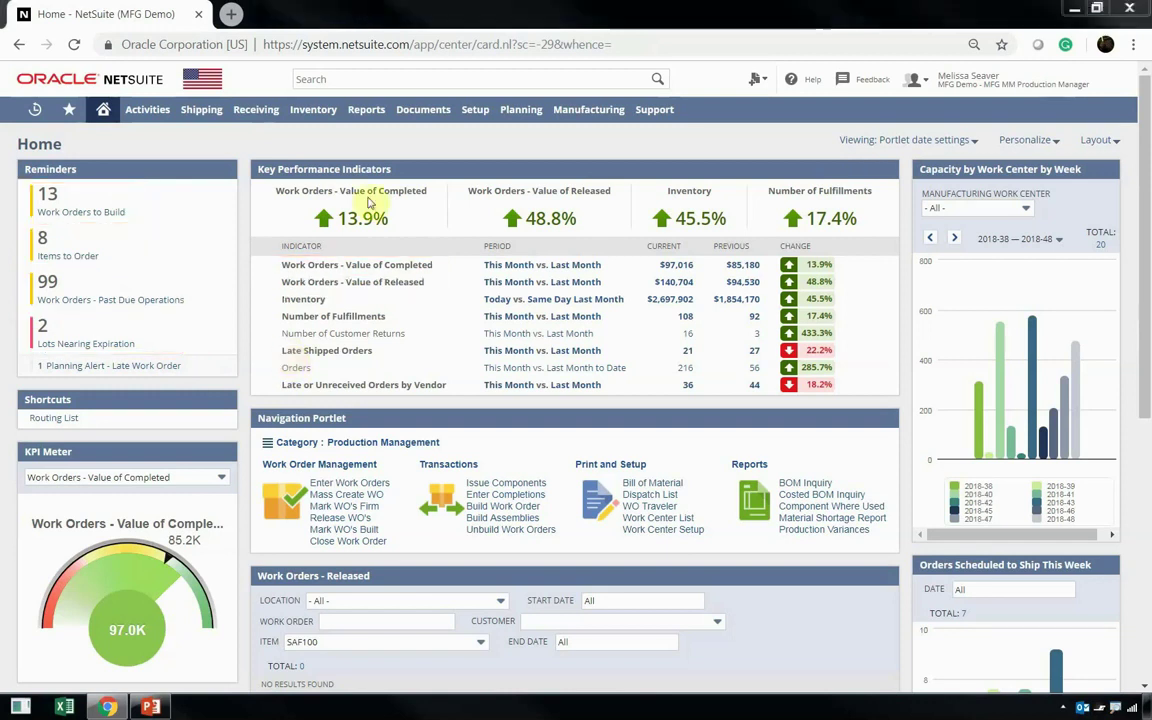
- Review the orders to fulfill on the Shipping dashboard and the reminders, receipt trend, inventory KPI and purchase orders on the Receiving dashboard
left_click(203, 113)
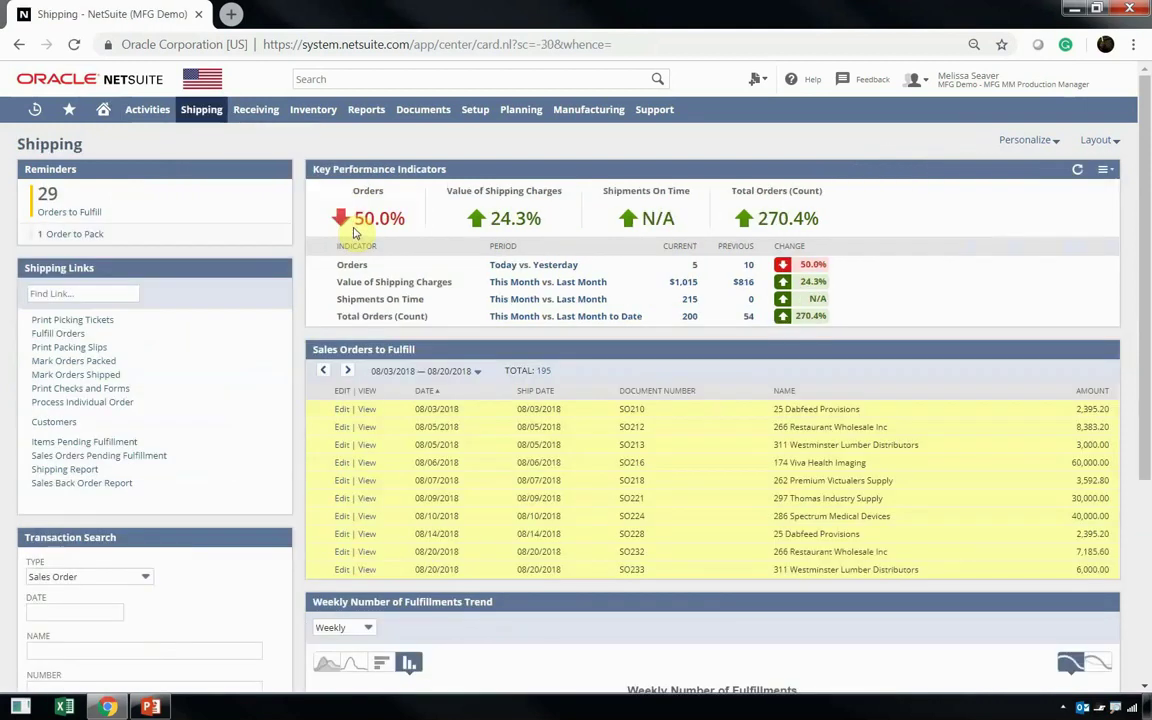
left_click_drag(18, 183, 113, 226)
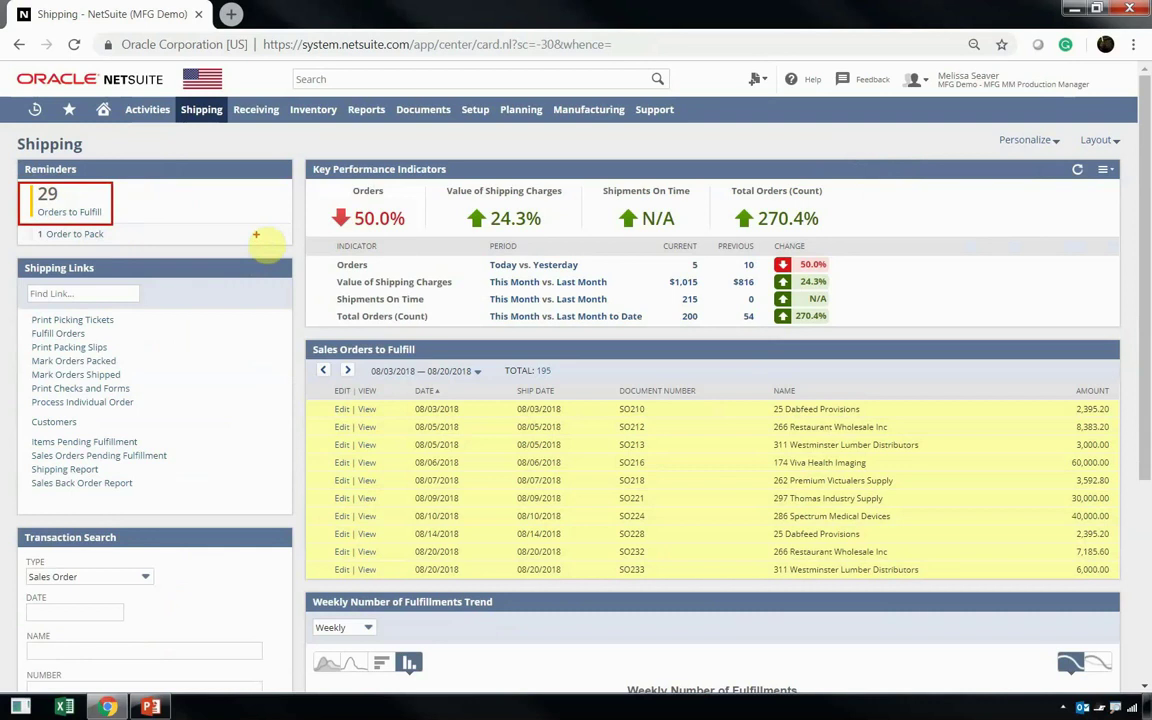
left_click(254, 109)
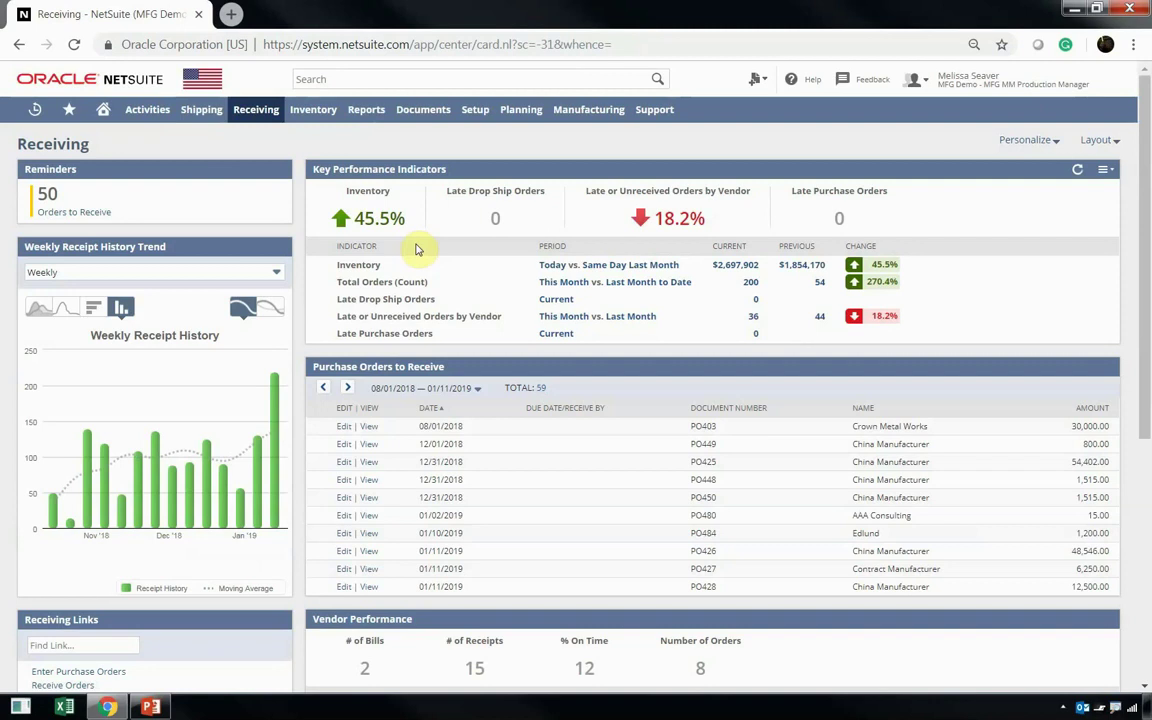
left_click_drag(14, 181, 134, 231)
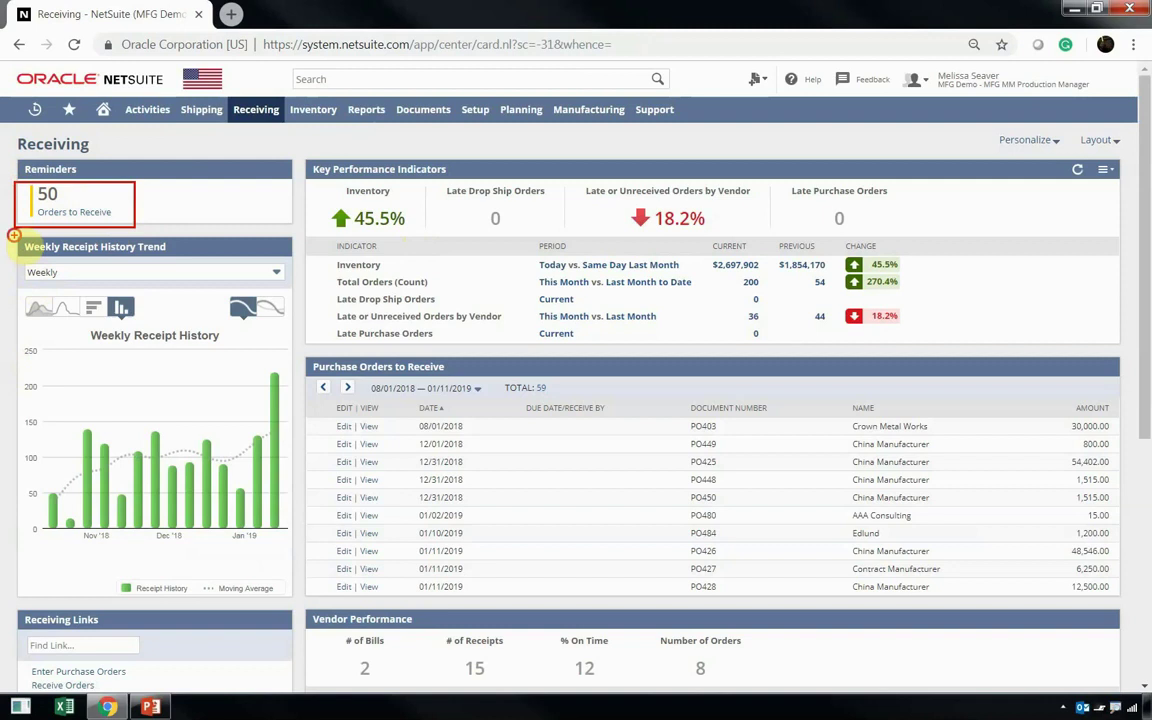
mouse_move(14, 237)
left_mouse_down()
mouse_move(256, 575)
mouse_move(300, 560)
left_mouse_up()
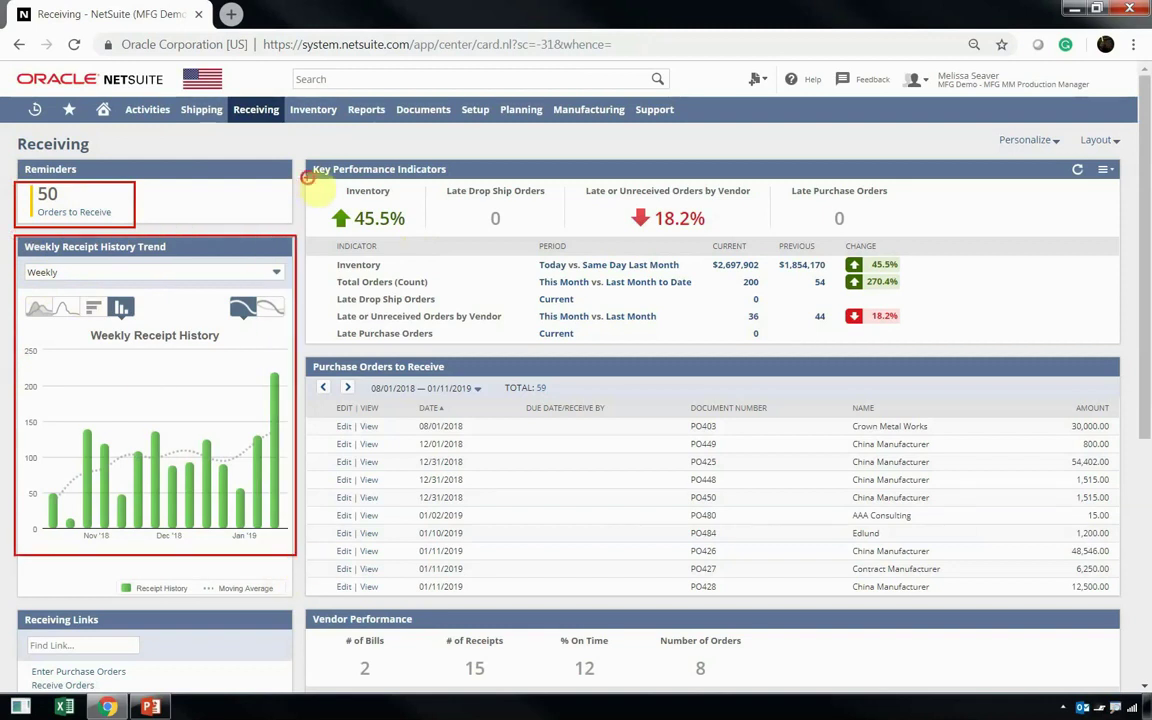
mouse_move(308, 178)
left_mouse_down()
mouse_move(432, 243)
mouse_move(424, 257)
left_mouse_up()
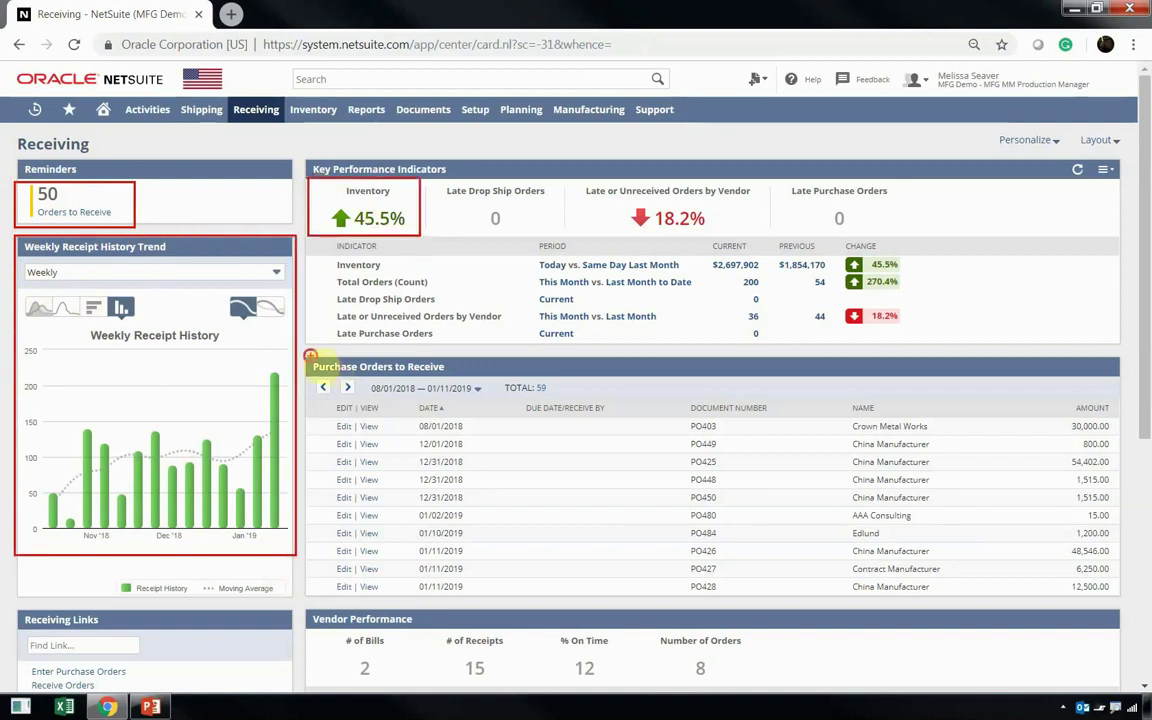
mouse_move(311, 352)
left_mouse_down()
mouse_move(480, 438)
mouse_move(781, 504)
mouse_move(880, 545)
left_mouse_up()
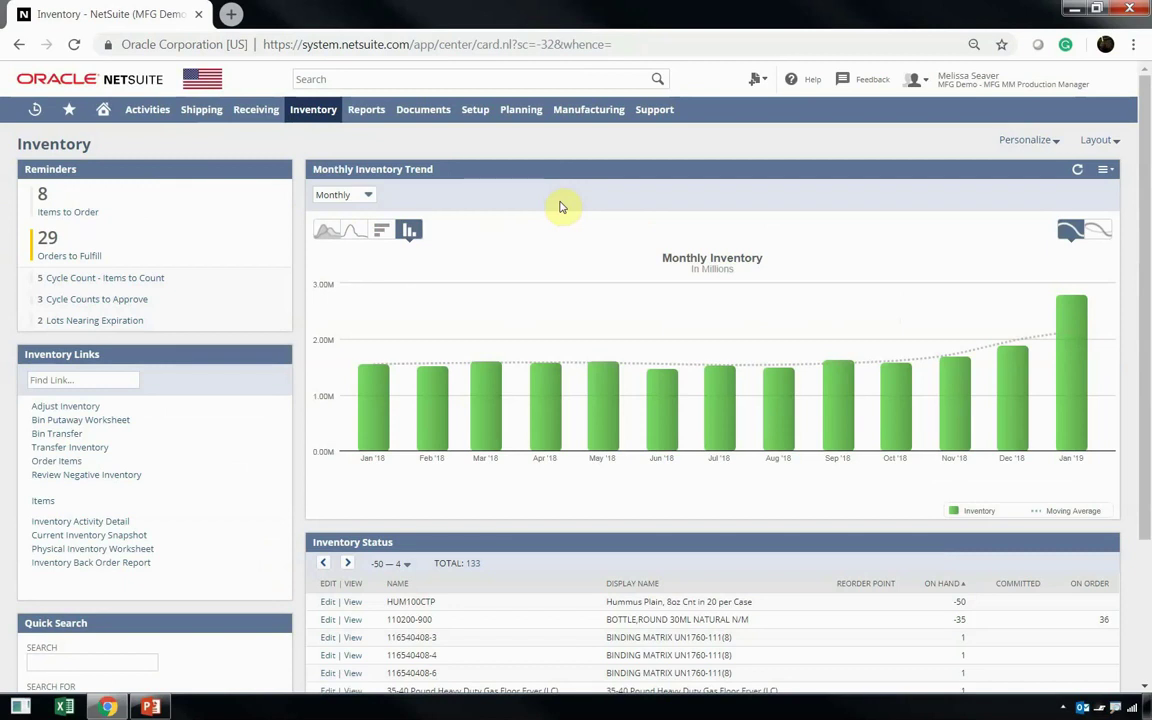
- Review the monthly inventory trend, the Manufacturing dashboard's work orders to build and work center capacity, and the Planning dashboard's Available to Sell list
mouse_move(298, 152)
left_mouse_down()
mouse_move(478, 373)
mouse_move(1065, 504)
mouse_move(1140, 485)
left_mouse_up()
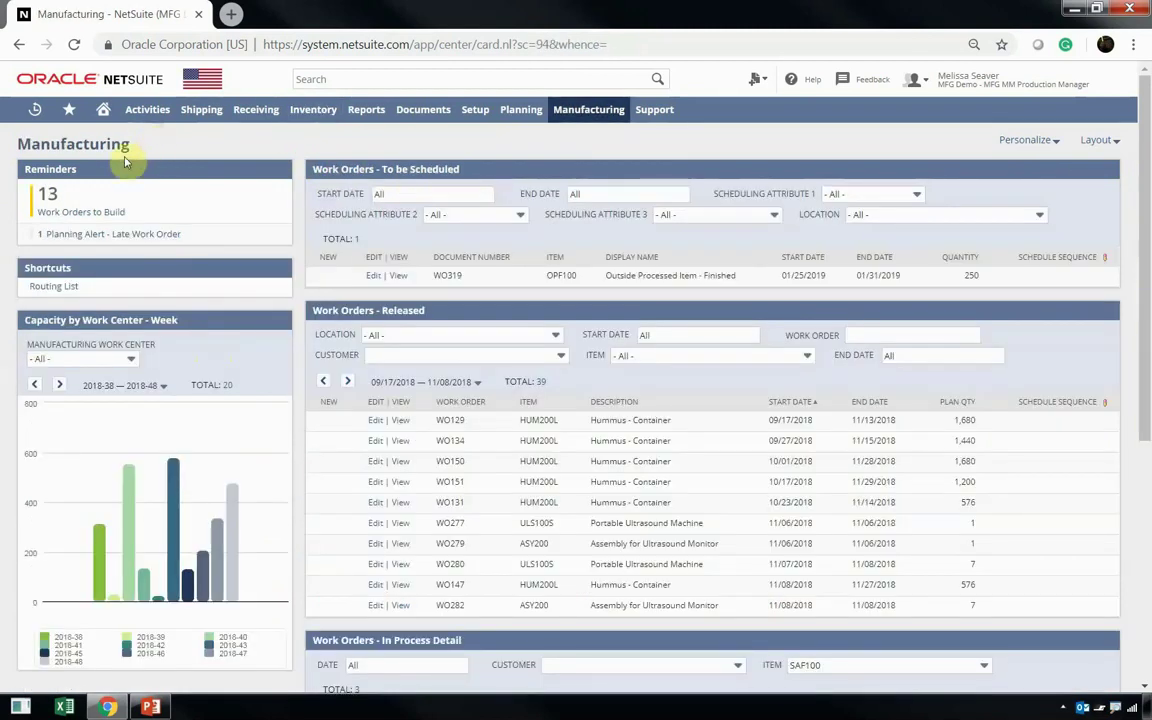
left_click_drag(12, 160, 160, 233)
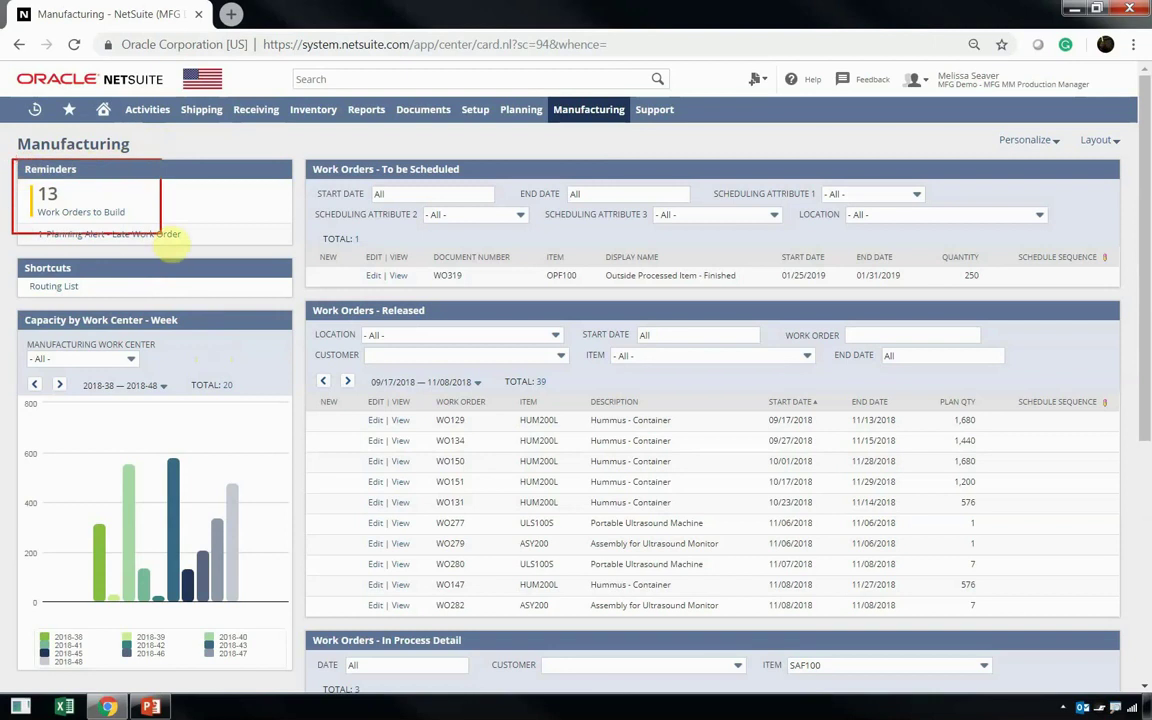
left_click_drag(12, 305, 191, 337)
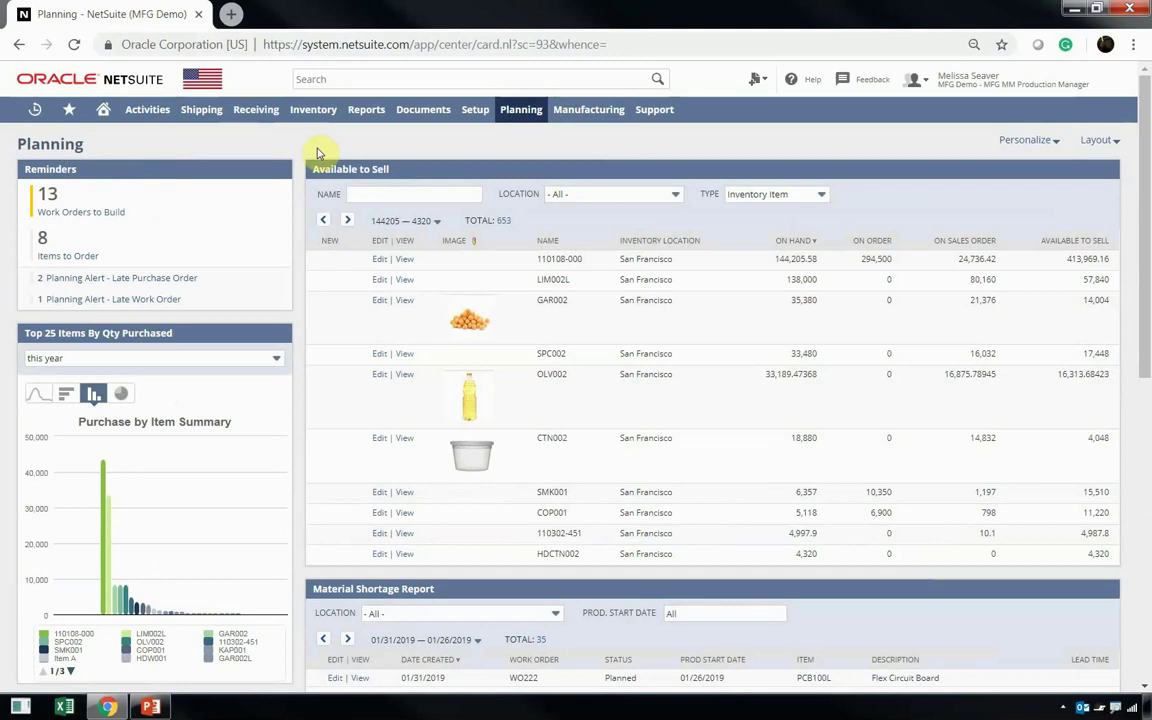
mouse_move(305, 248)
left_mouse_down()
mouse_move(767, 304)
mouse_move(913, 278)
mouse_move(1134, 283)
left_mouse_up()
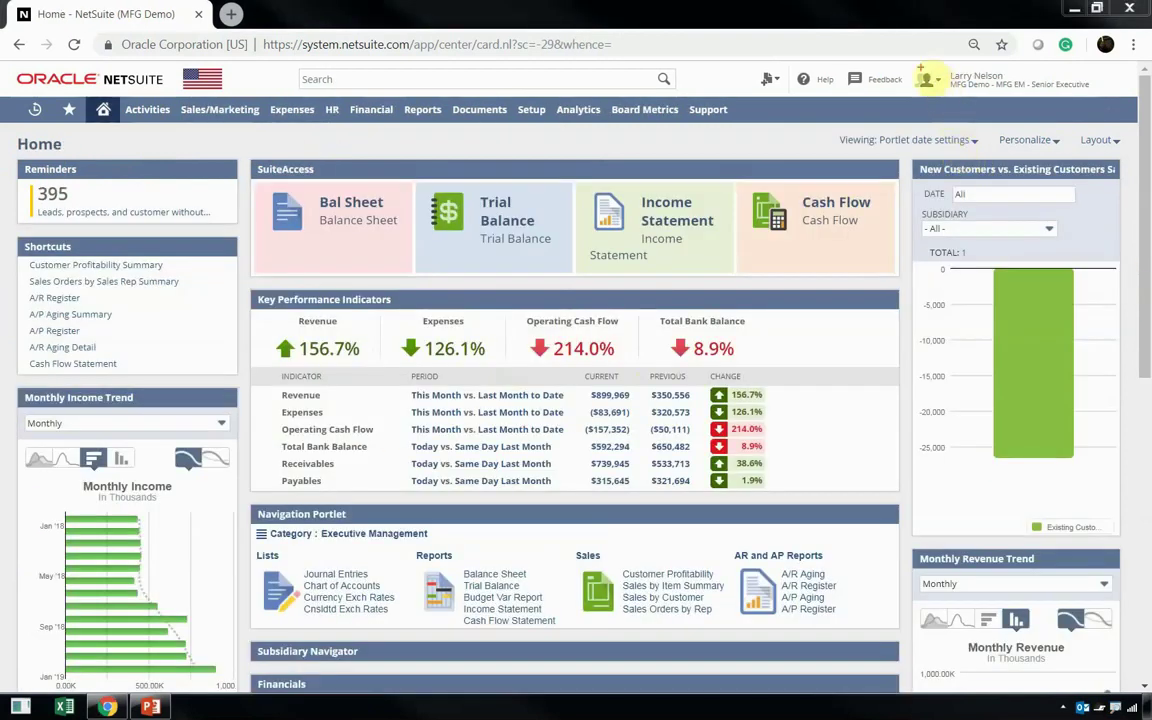
- As senior executive, open the Board Metrics dashboard and examine the Manufacturing Operations indicators, including Created Work Orders
left_click_drag(915, 67, 1105, 96)
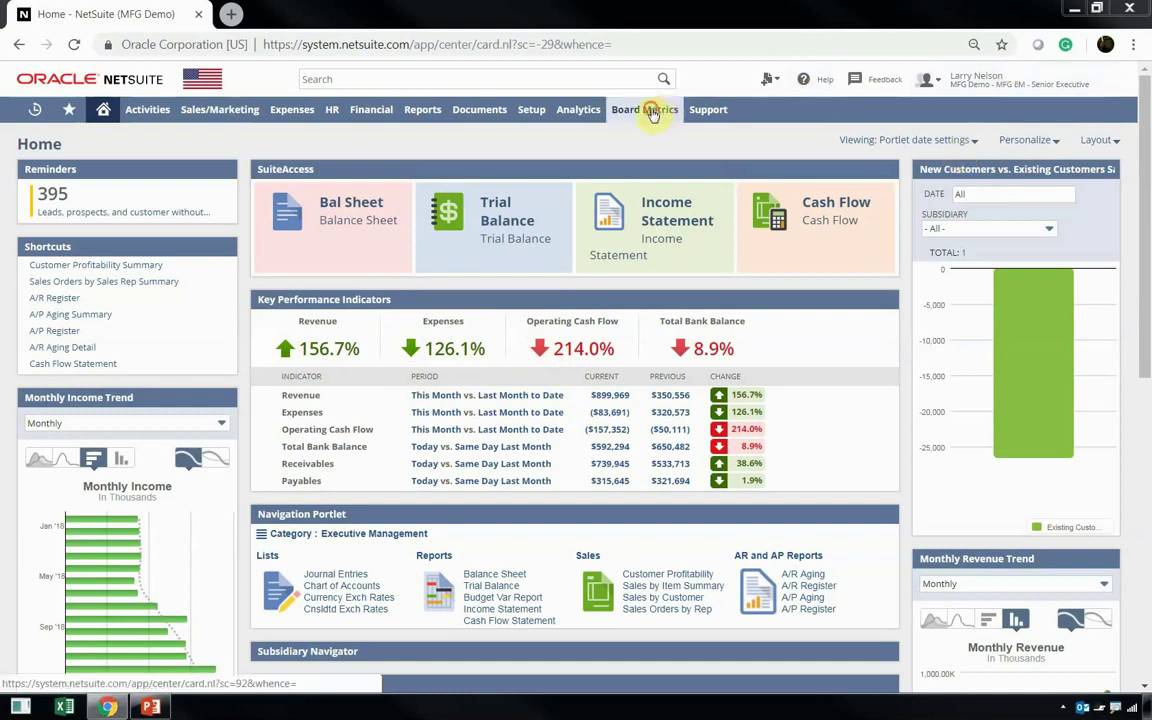
left_click(652, 112)
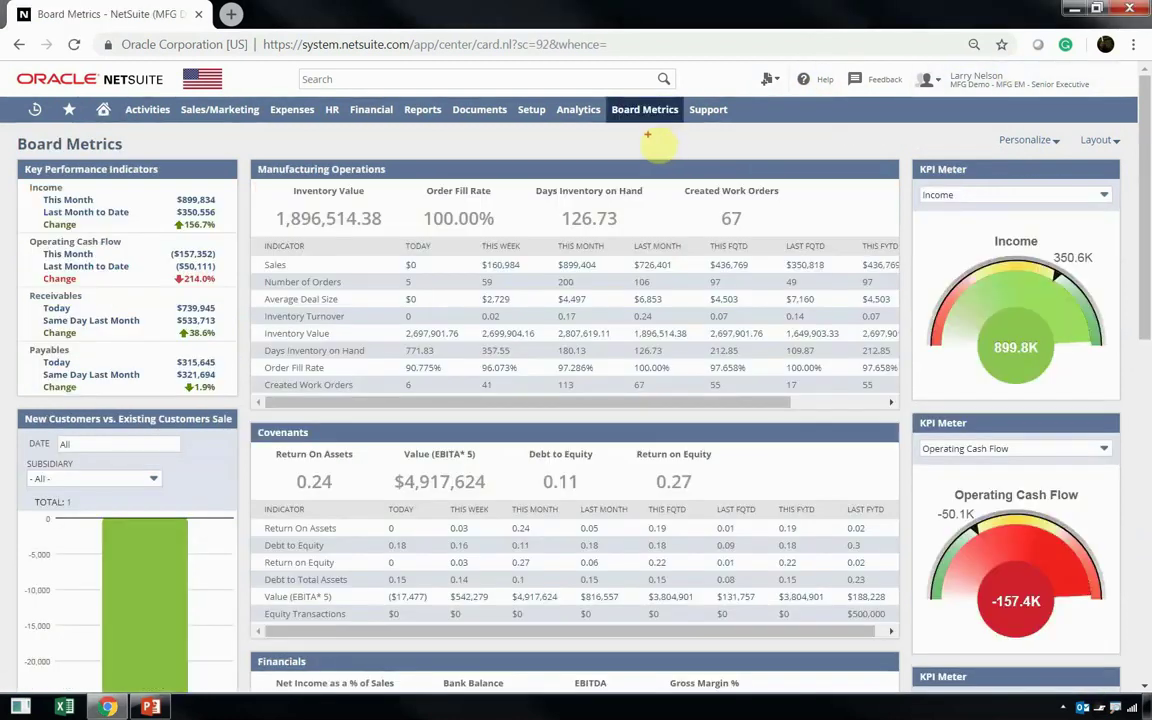
left_click_drag(248, 156, 393, 406)
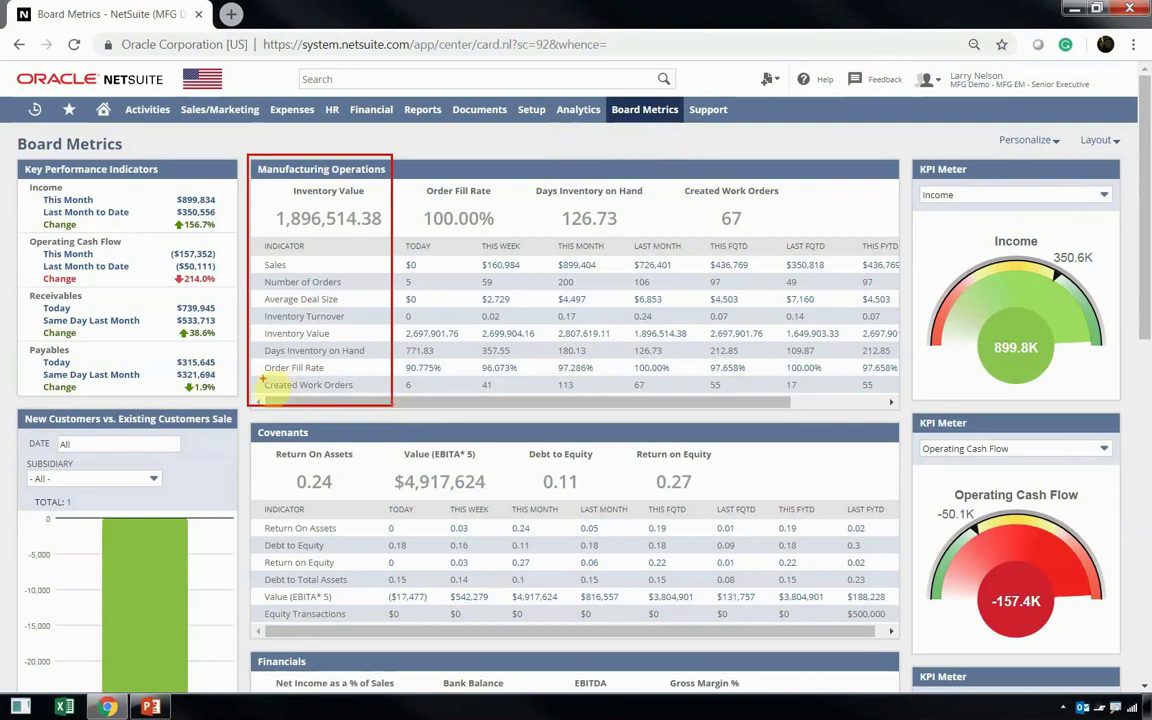
left_click_drag(262, 378, 358, 392)
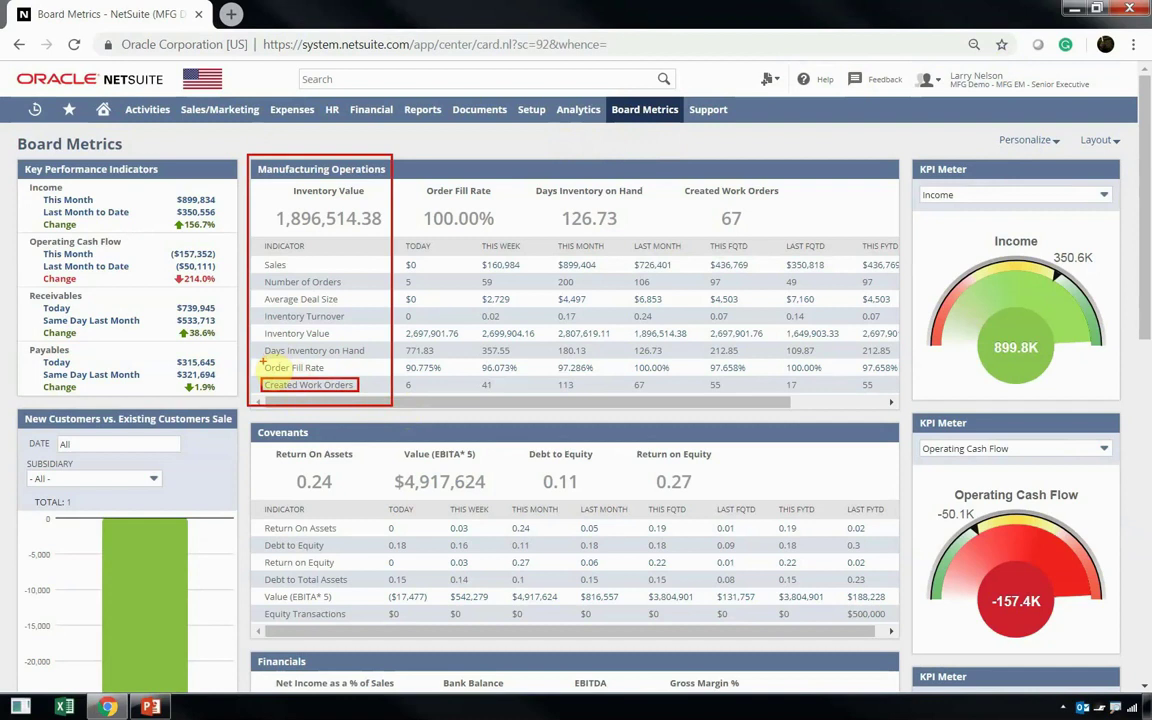
key("Escape")
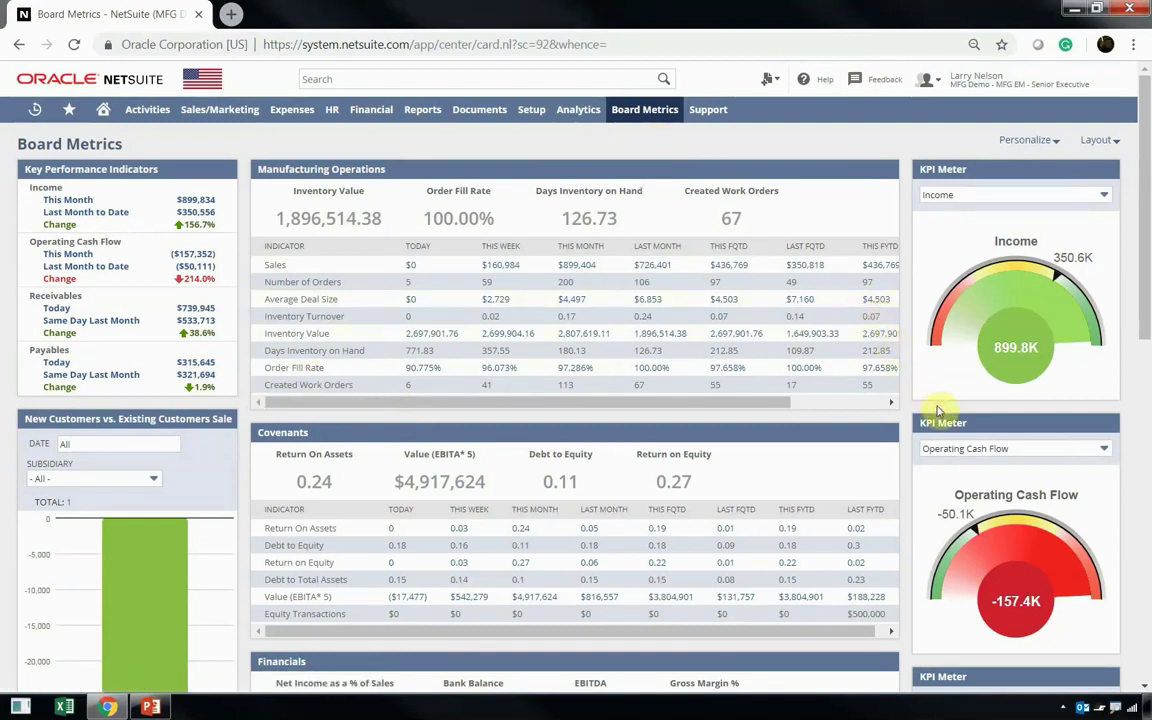
- Move the Operating Cash Flow KPI meter above the Income meter and return the two meters to their original order
mouse_move(958, 420)
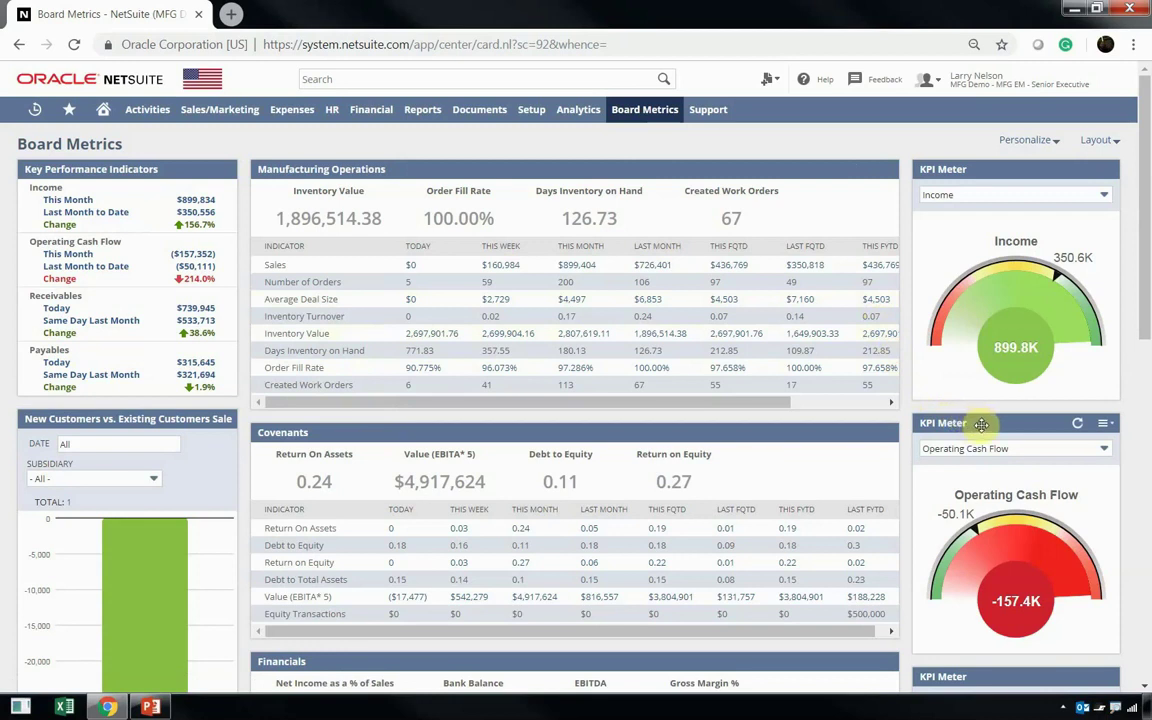
left_click_drag(970, 424, 985, 160)
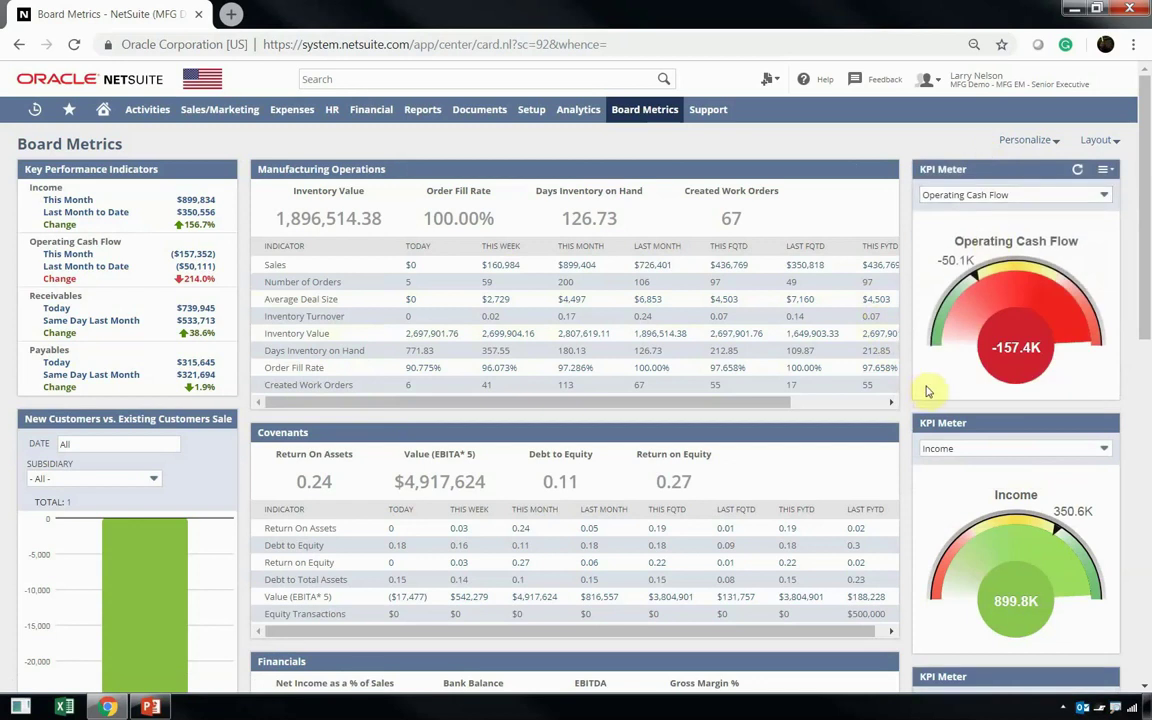
left_click_drag(945, 424, 70, 170)
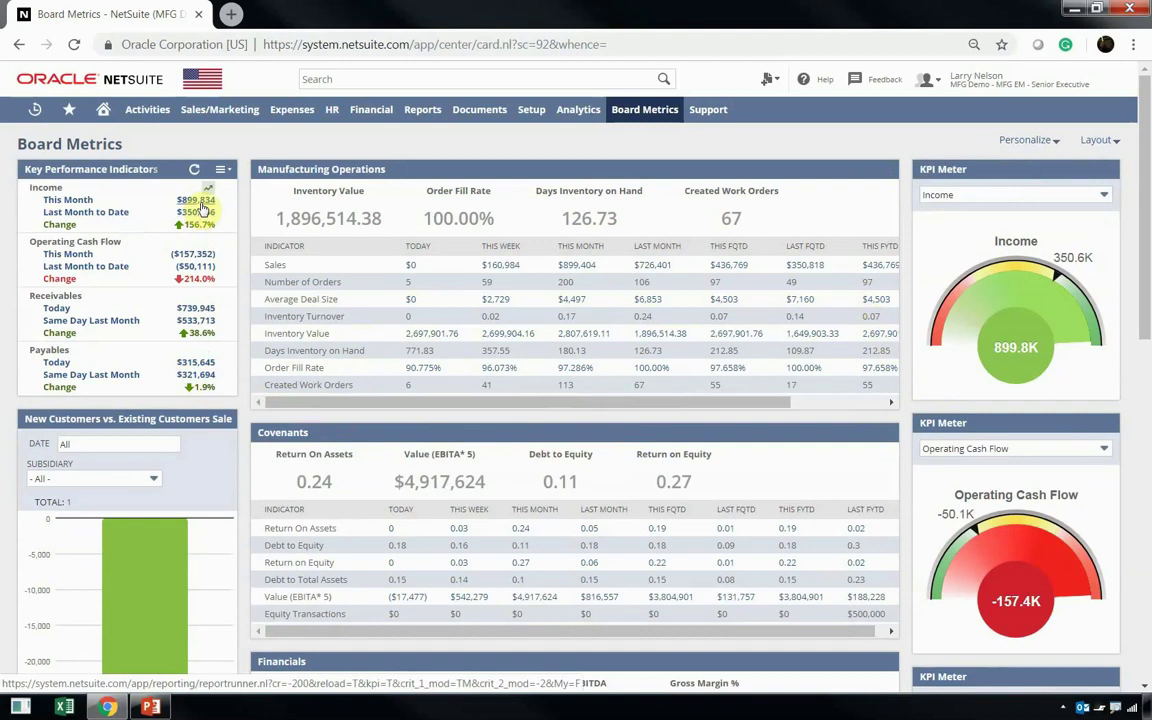
- Drill down from this month's income KPI to the Income Statement and the invoices behind the 4110 - Revenue amount
left_click(199, 202)
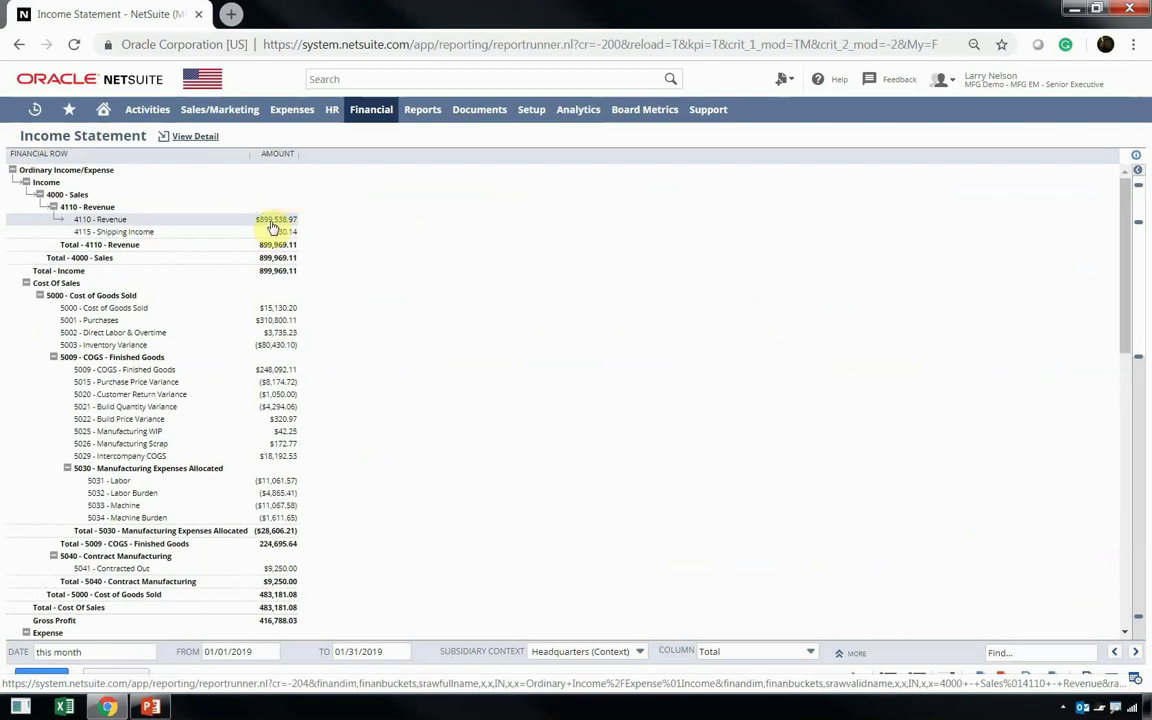
left_click(273, 227)
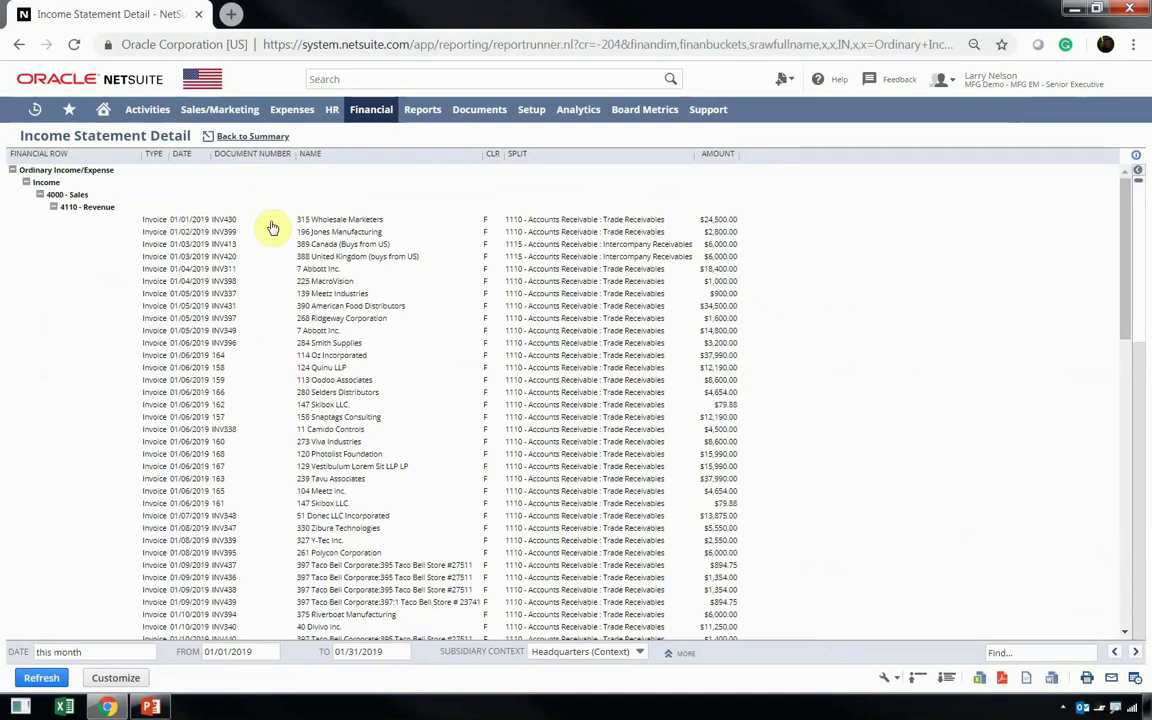
mouse_move(137, 213)
left_mouse_down()
mouse_move(190, 257)
mouse_move(257, 437)
mouse_move(250, 549)
left_mouse_up()
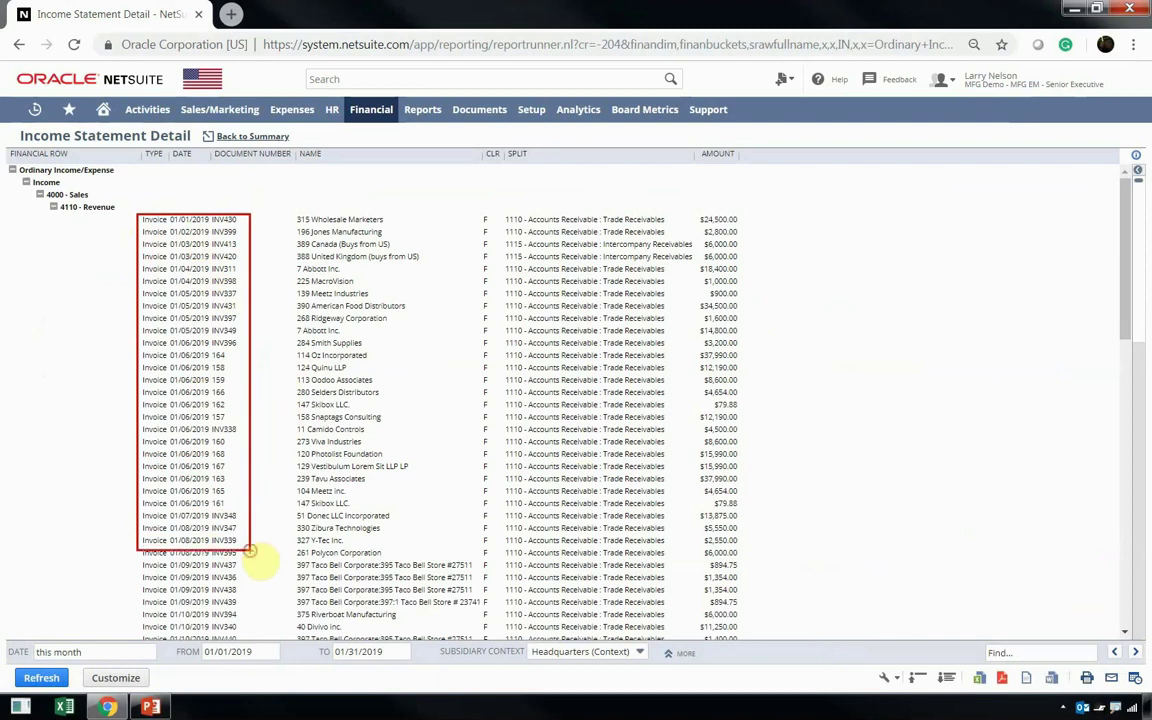
key("Escape")
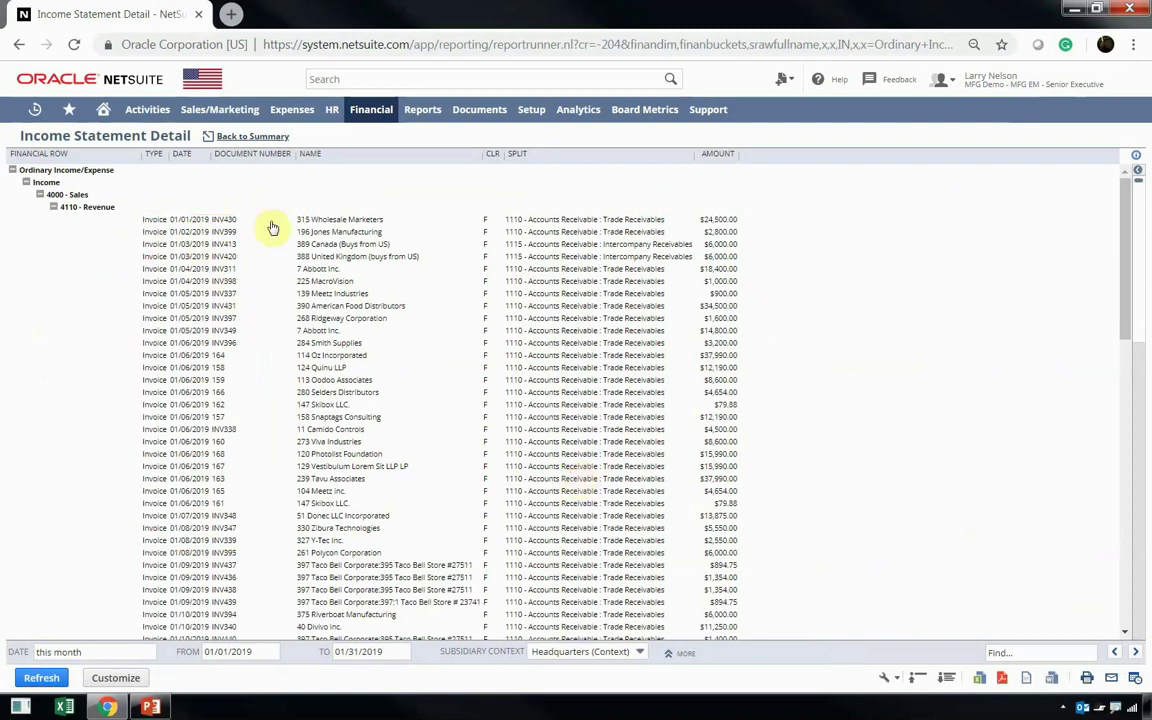
scroll(696, 548, "down", 10)
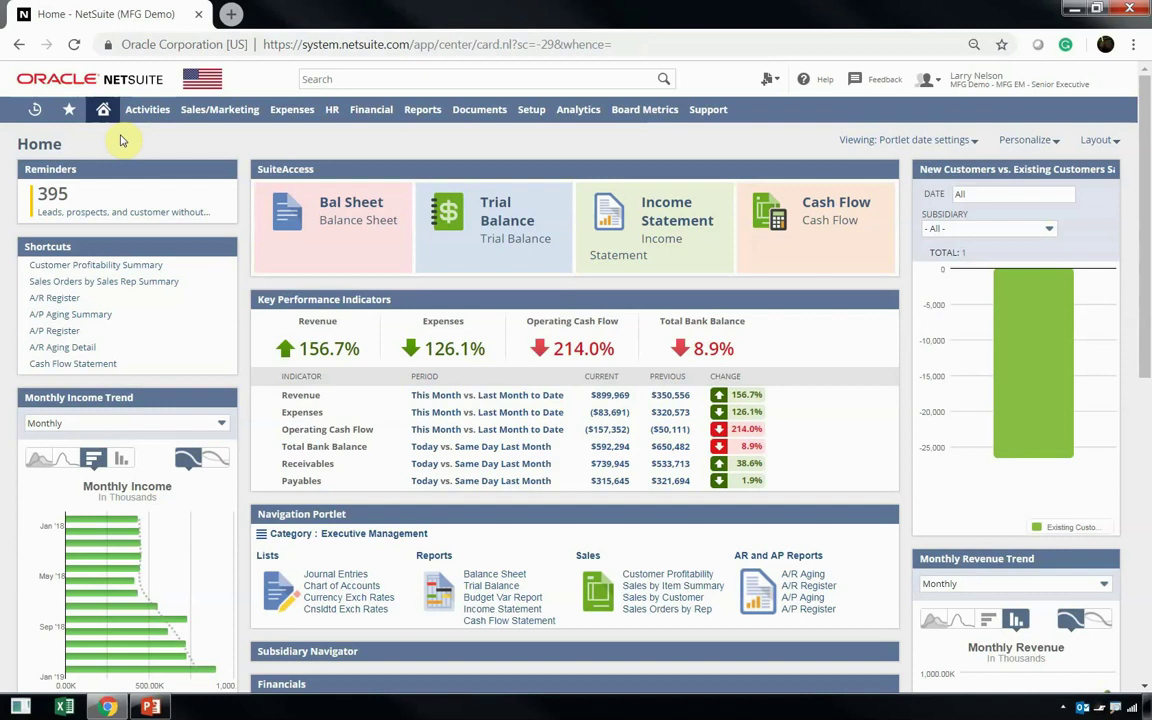
- Switch to the PowerPoint slide show and advance from the Boosting Supply Chain Productivity slide to the closing Thank You slide
key("alt+Tab")
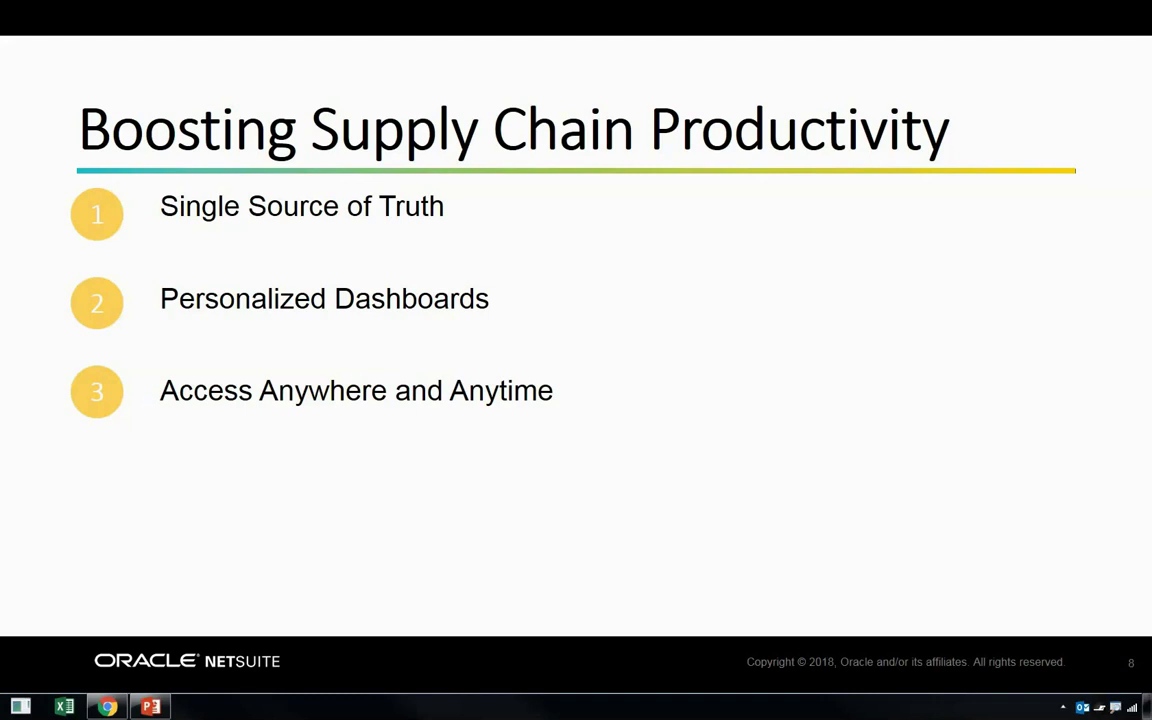
key("Right")
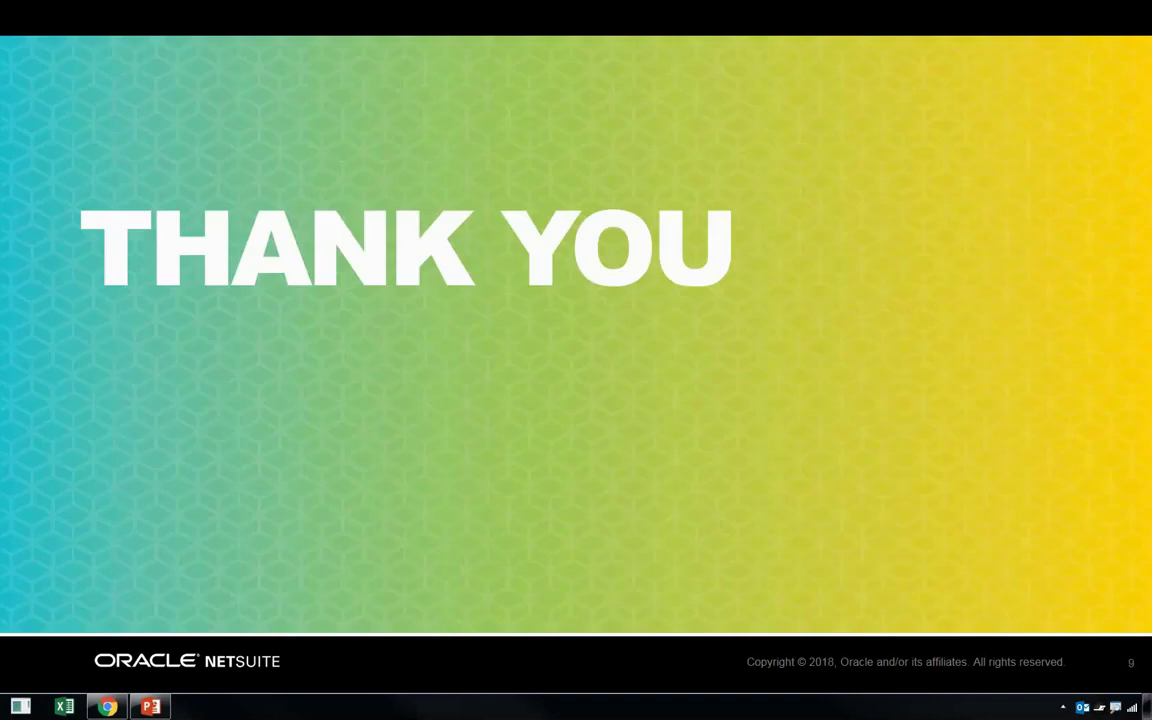